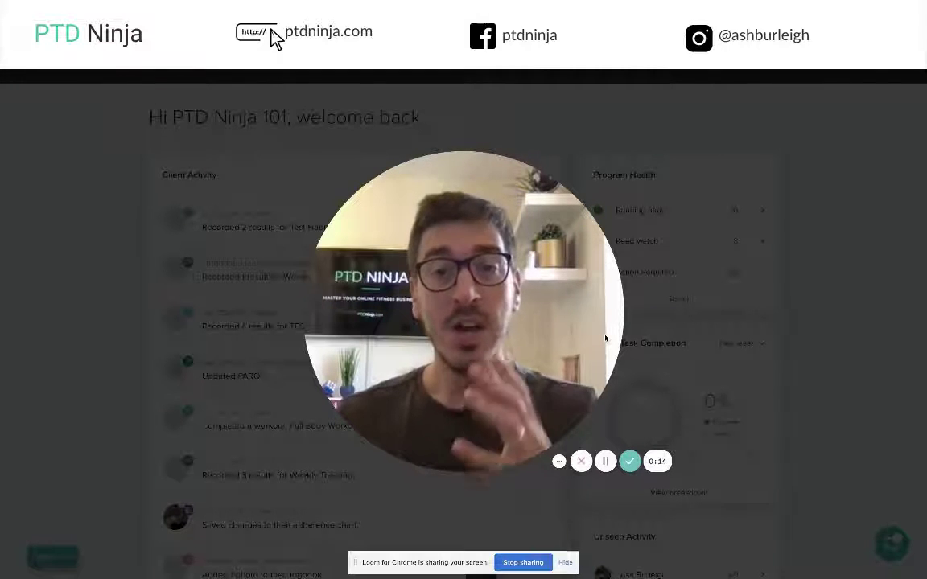
Open Pre-Made Packages from the account menu and find the 3.0 12 Week Flagship Program.
mouse_move(441, 438)
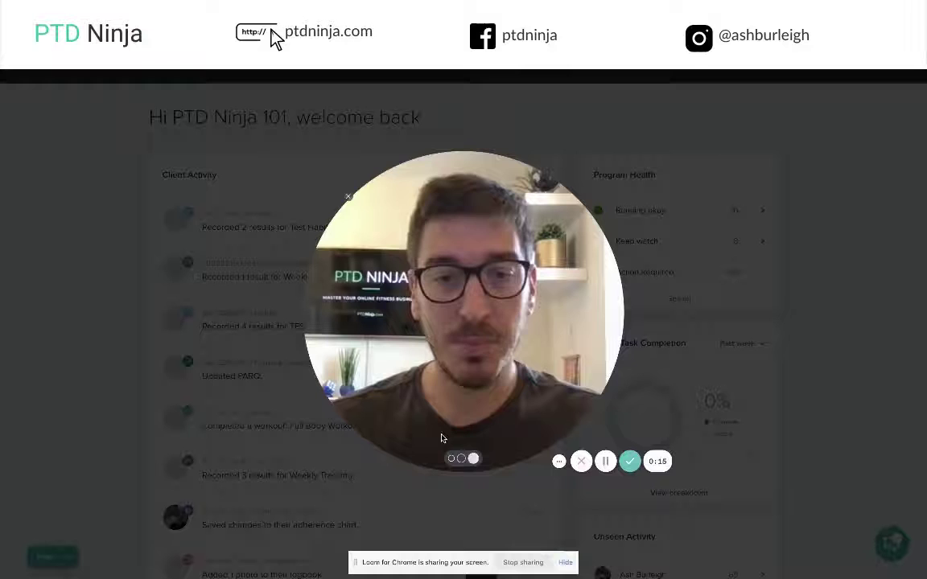
left_click(451, 459)
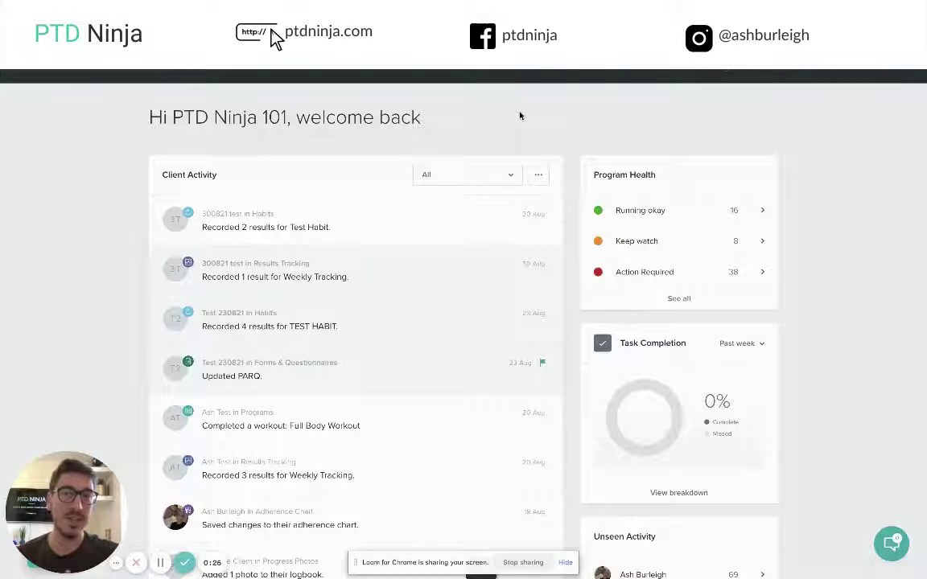
left_click(697, 66)
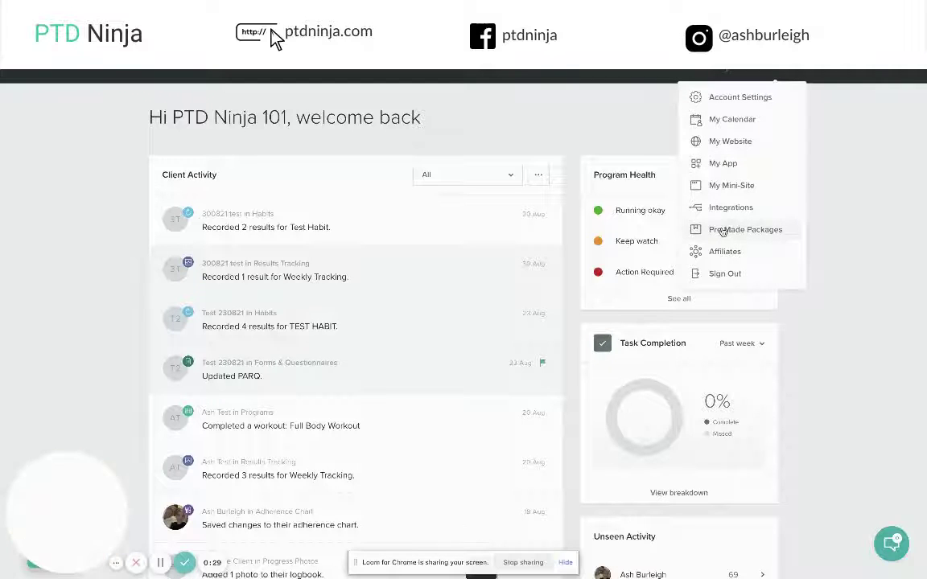
left_click(722, 230)
scroll(720, 232, "down", 4)
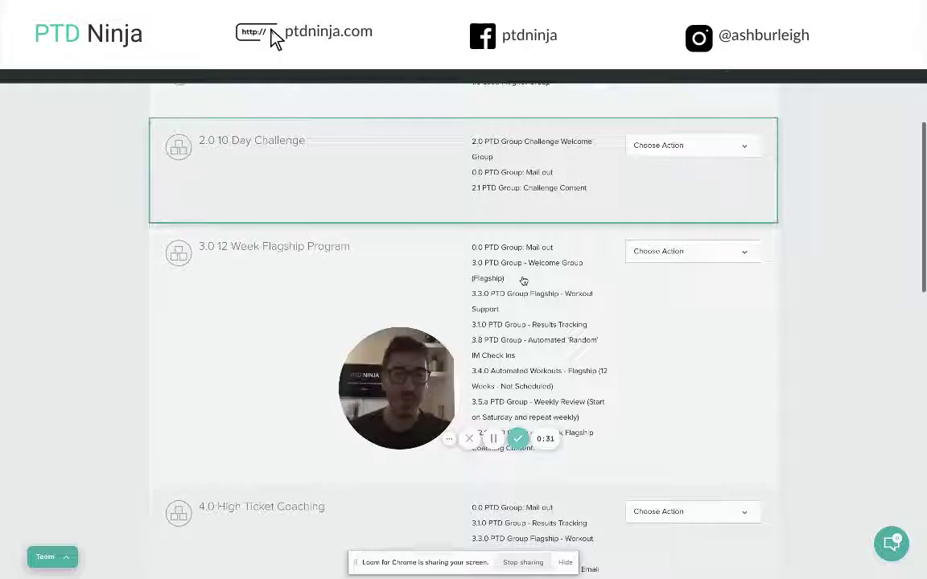
left_click_drag(445, 366, 128, 482)
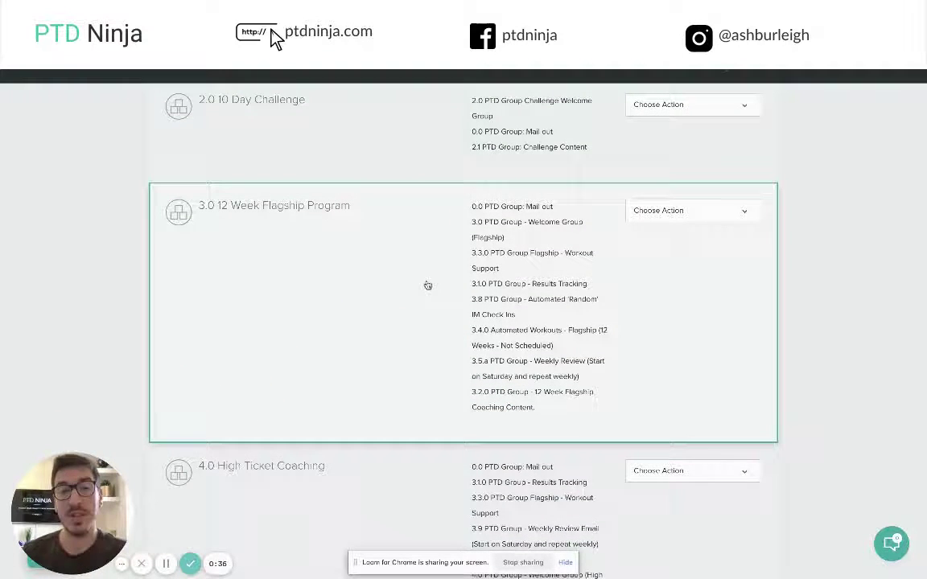
scroll(428, 285, "up", 1)
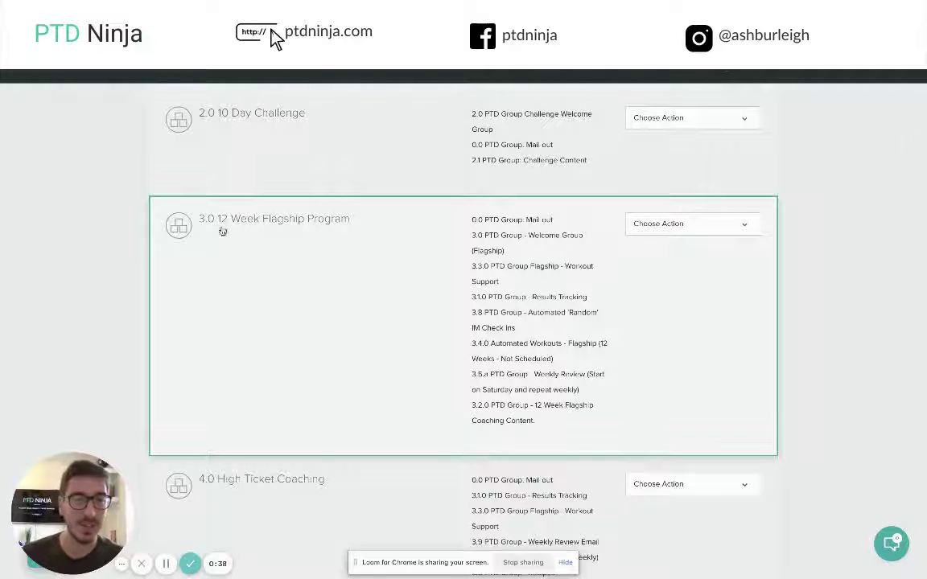
Open the Flagship package via View / Edit and show its Sell Online settings.
left_click(691, 231)
left_click(646, 238)
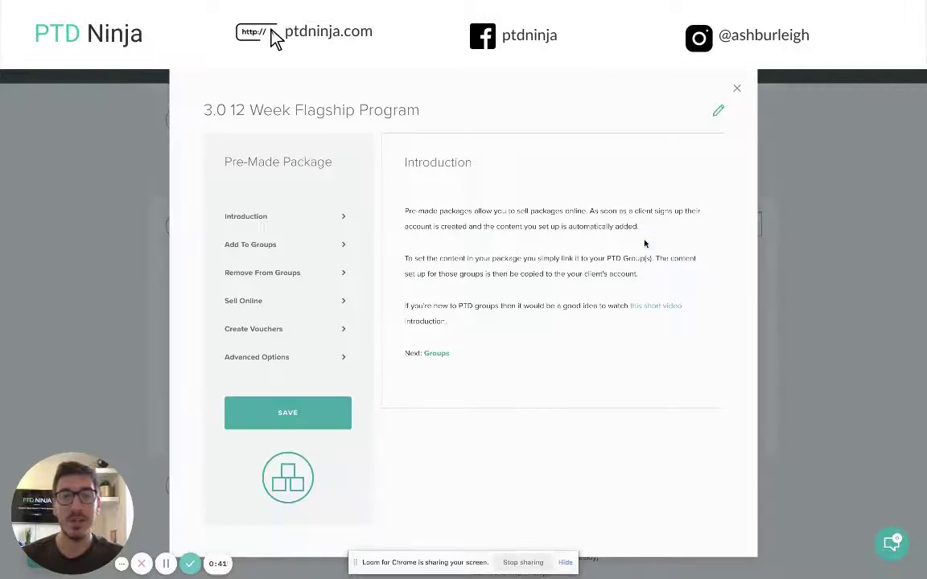
left_click(243, 301)
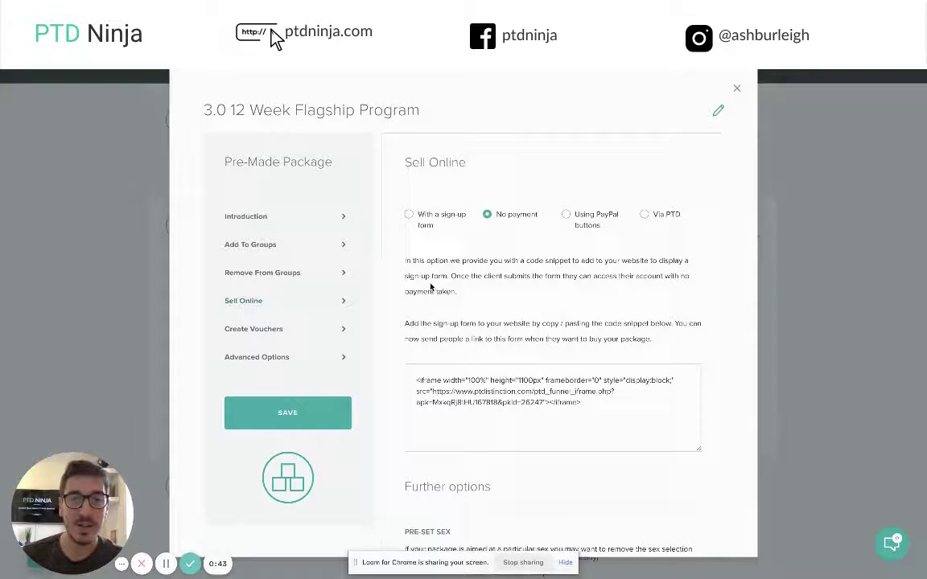
scroll(489, 238, "down", 1)
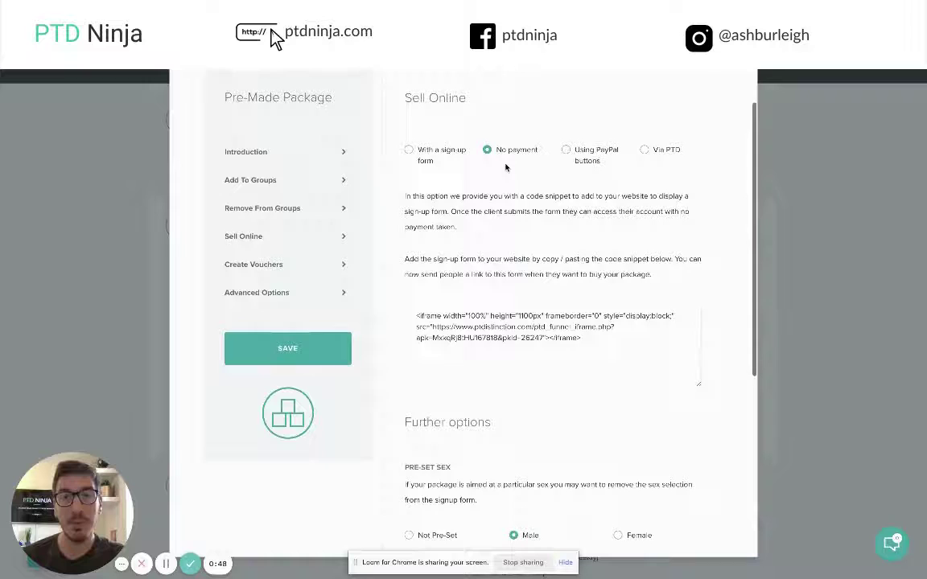
scroll(506, 161, "up", 1)
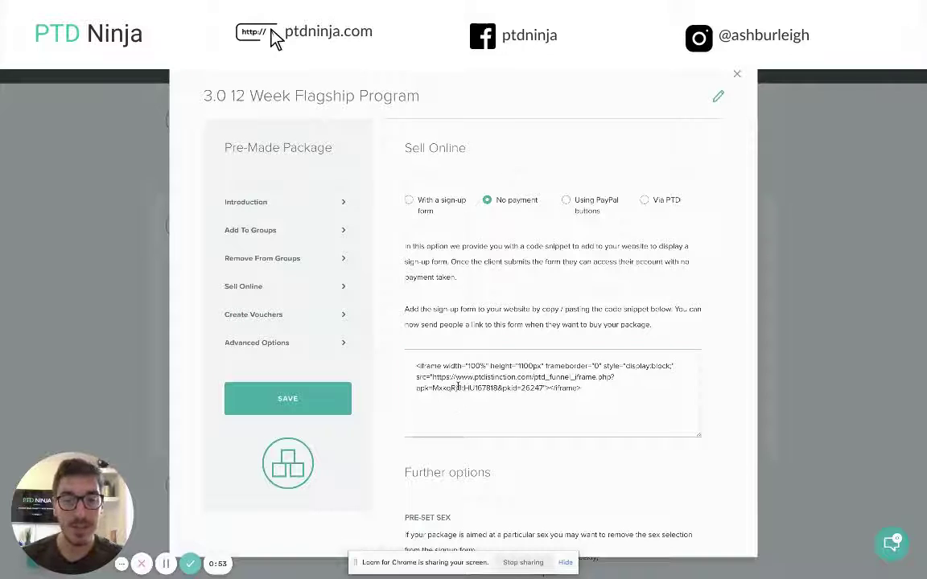
Copy the package's sign-up form iframe embed code and go to the Wix dashboard.
left_click(416, 366)
left_click_drag(438, 368, 554, 390)
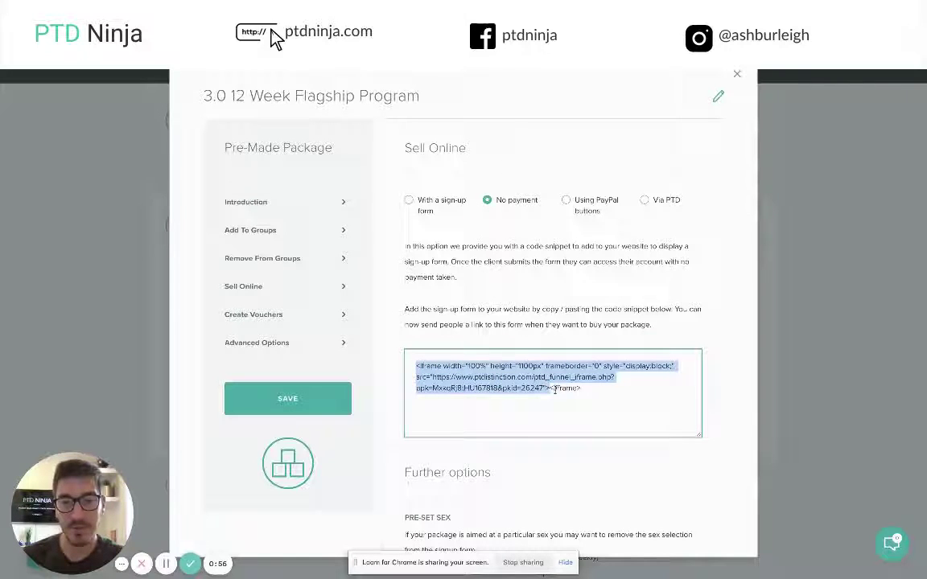
right_click(497, 367)
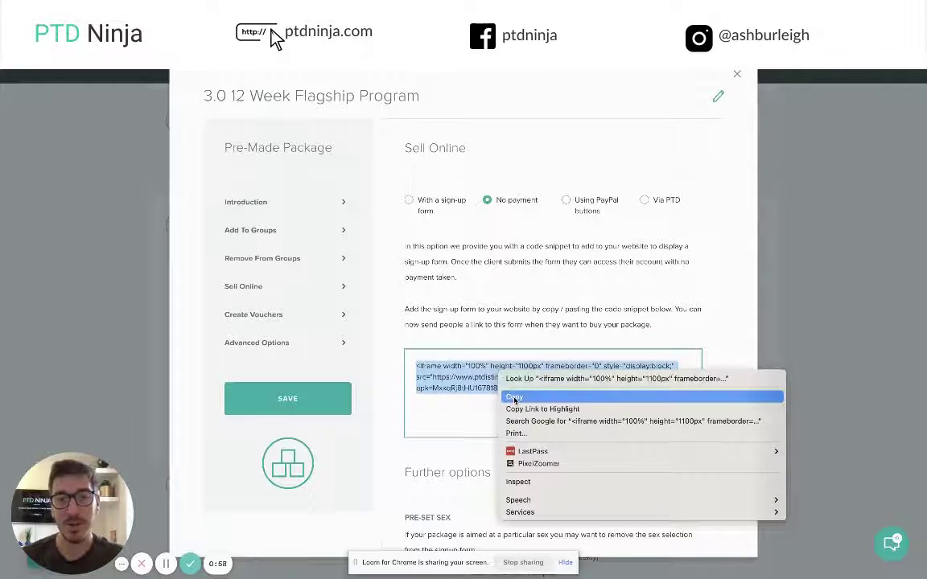
left_click(513, 395)
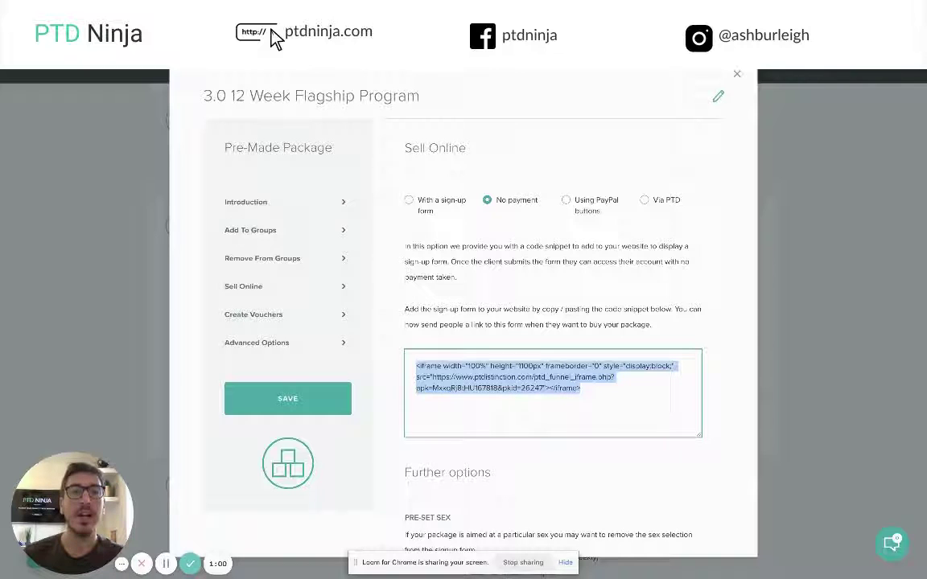
key("ctrl+Tab")
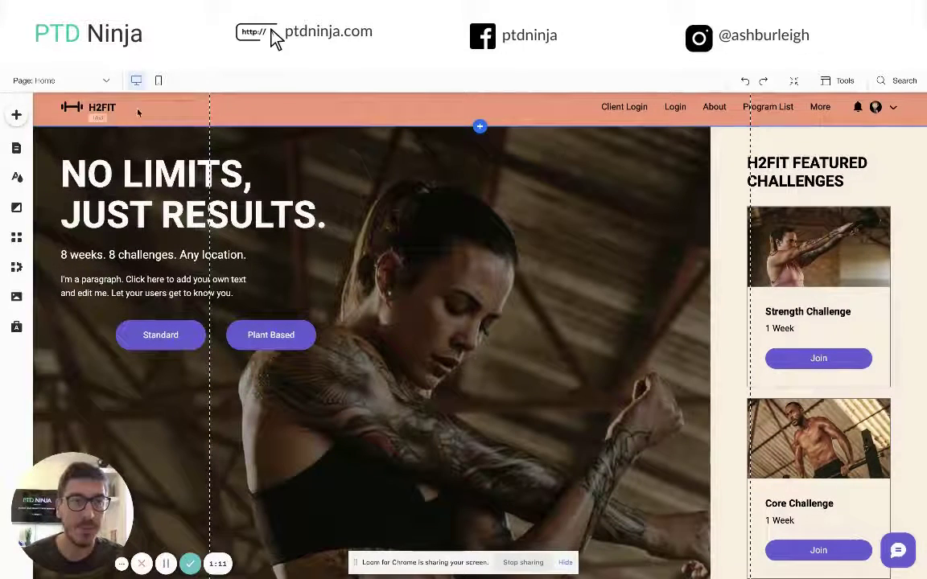
Show the H2FIT site's page list from the editor's Page dropdown.
left_click(97, 82)
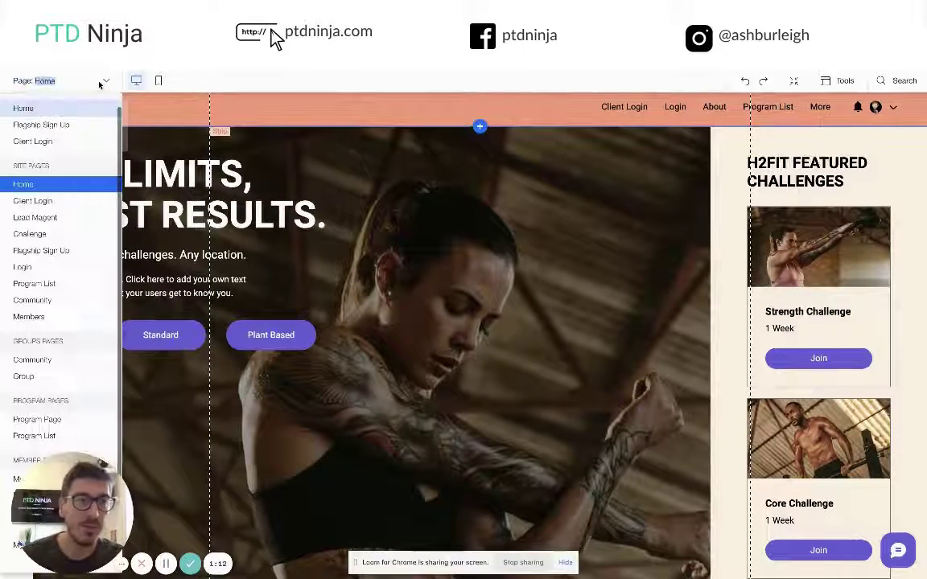
Switch to the Flagship Sign Up page and review its heading and sign-up text.
left_click(40, 251)
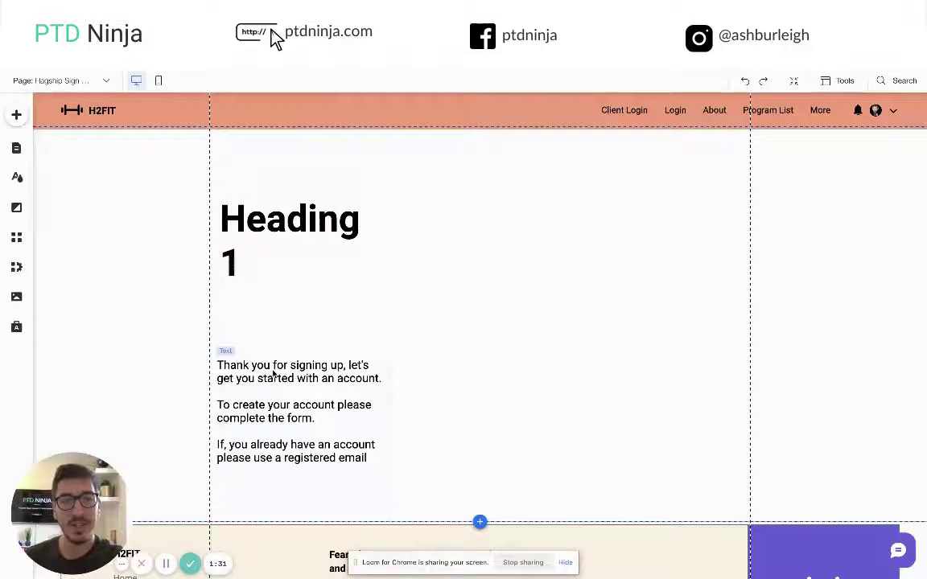
scroll(295, 398, "down", 1)
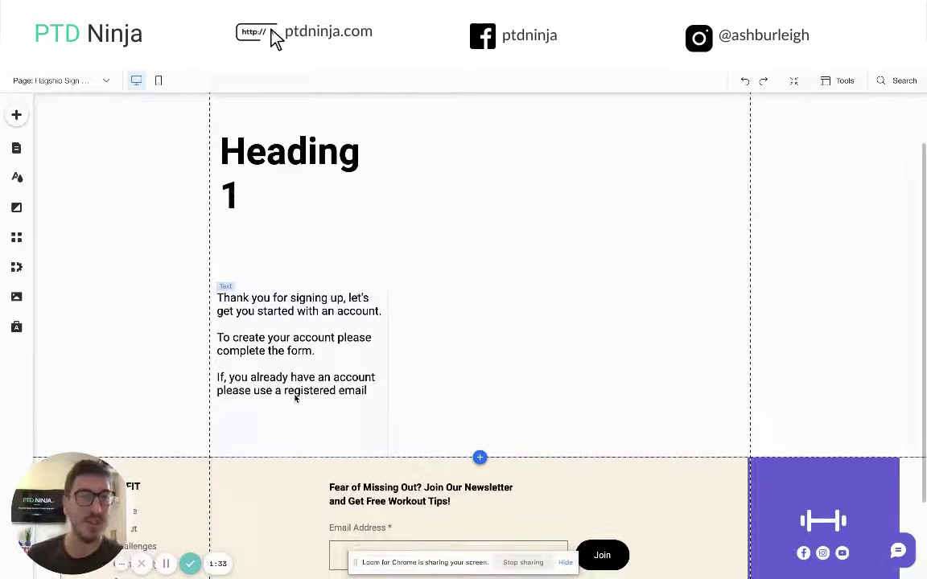
scroll(297, 398, "up", 1)
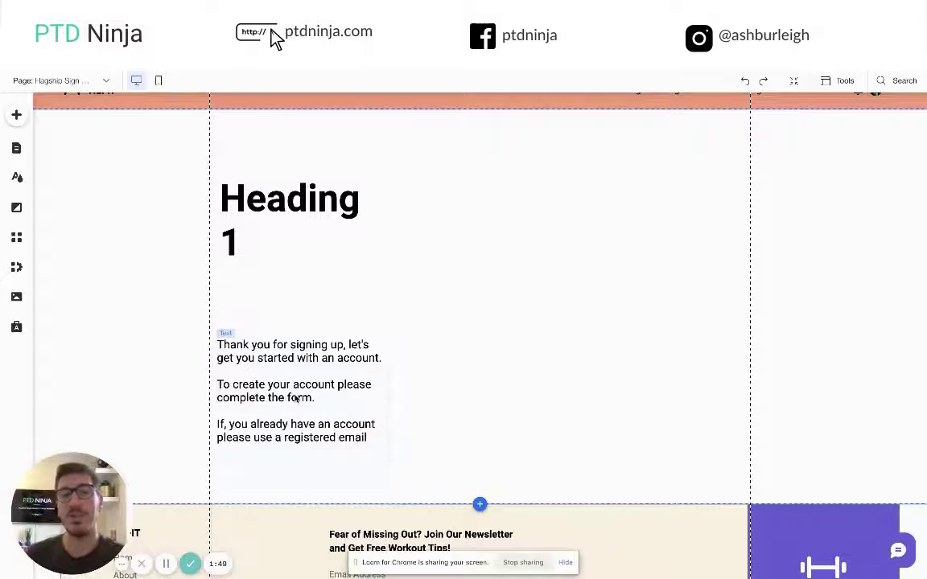
Add an HTML embed element near the page top, widened and made much taller.
left_click(16, 116)
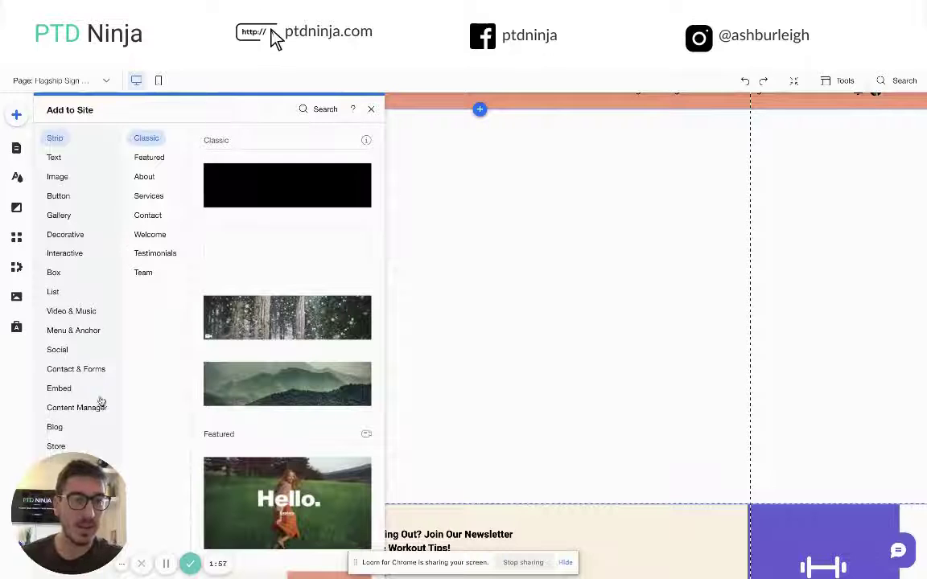
left_click_drag(88, 478, 241, 475)
left_click(58, 389)
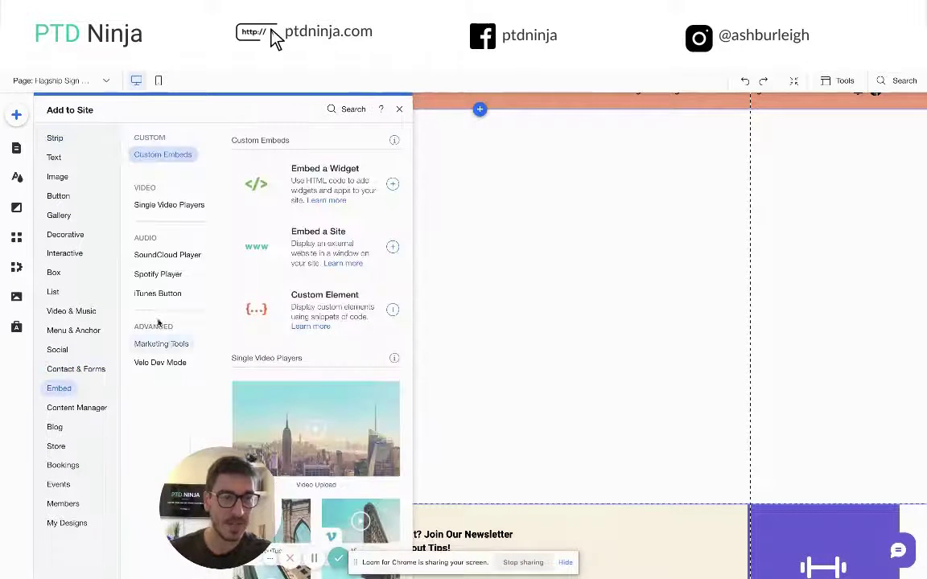
left_click(285, 184)
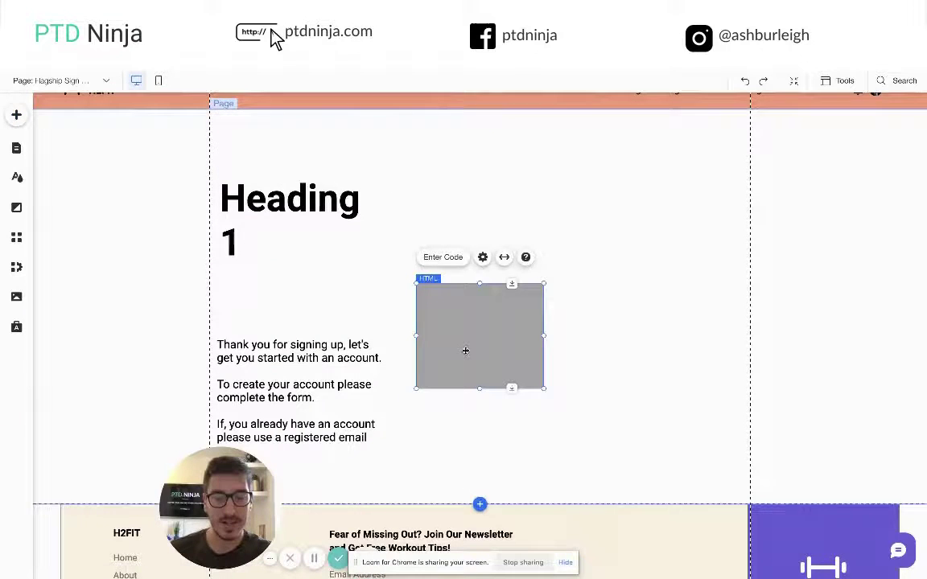
left_click_drag(465, 352, 446, 200)
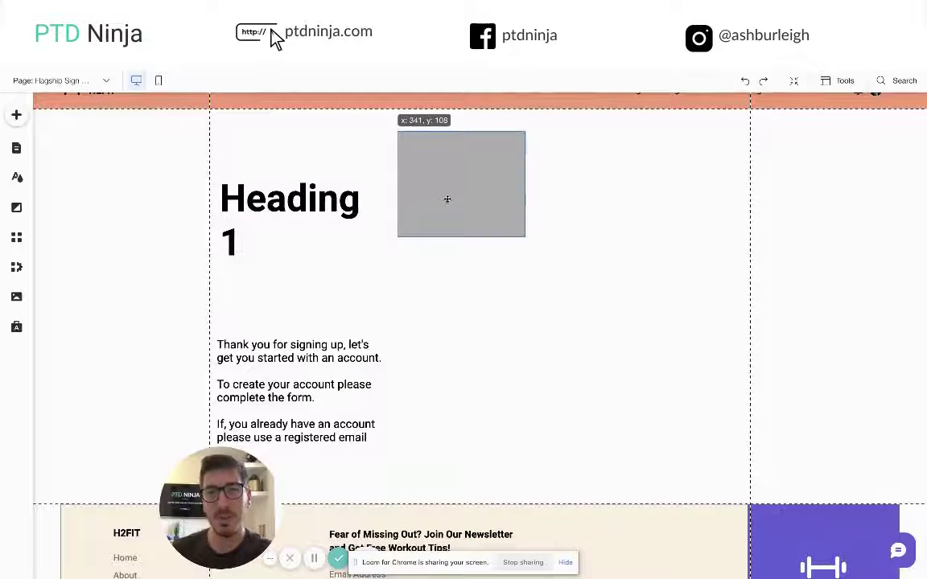
left_click_drag(525, 184, 743, 201)
left_click_drag(616, 237, 611, 510)
left_click(343, 460)
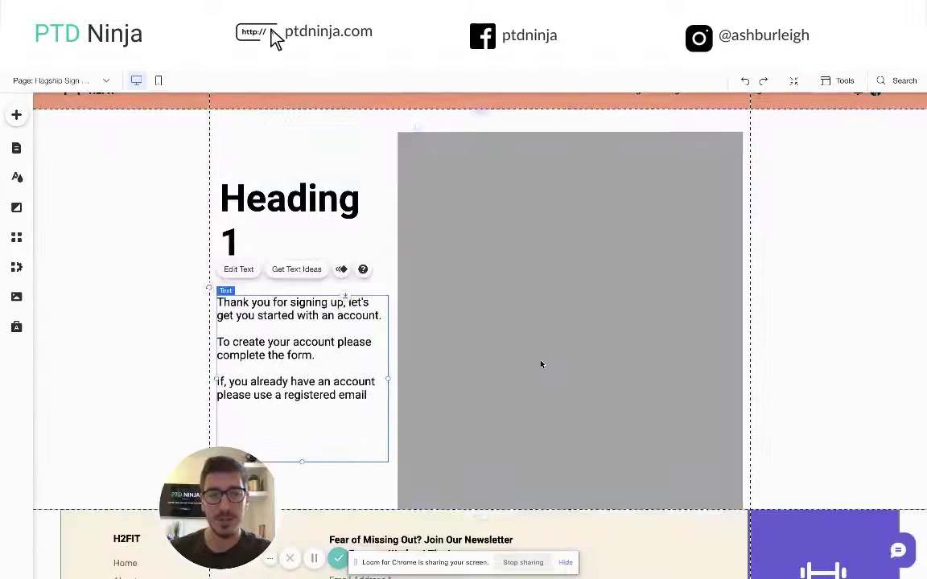
Paste the copied sign-up form iframe code into the embed's settings and update it.
left_click(543, 362)
scroll(548, 358, "down", 2)
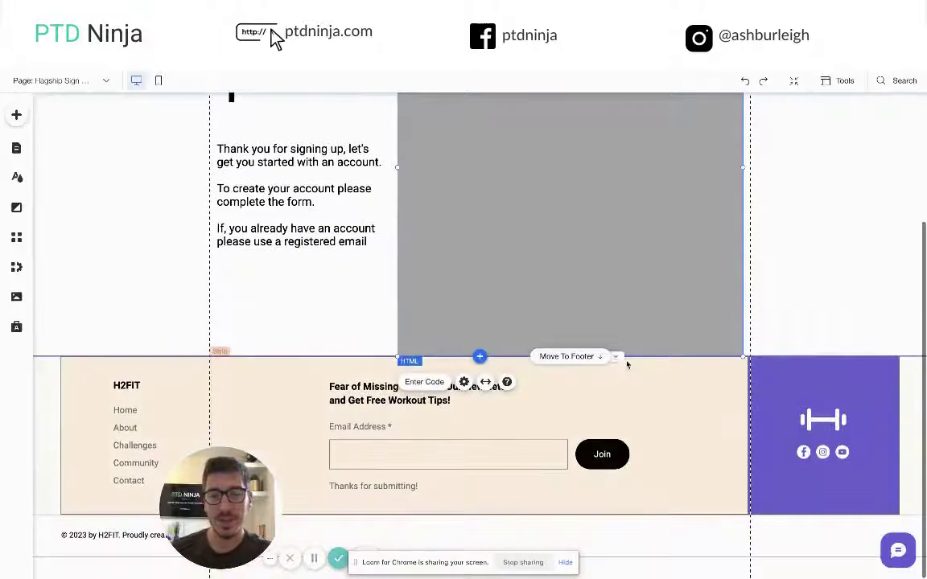
scroll(602, 327, "up", 2)
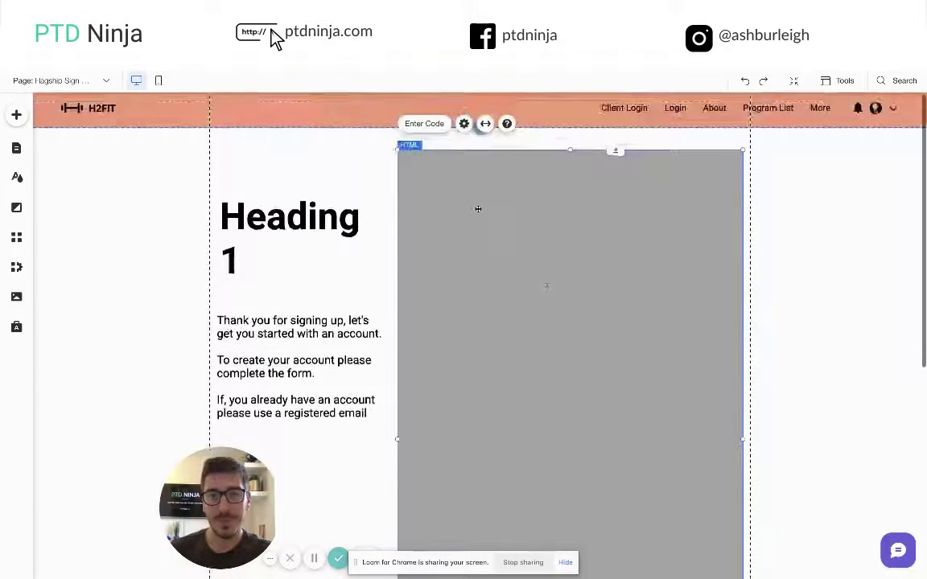
left_click(464, 123)
left_click(239, 290)
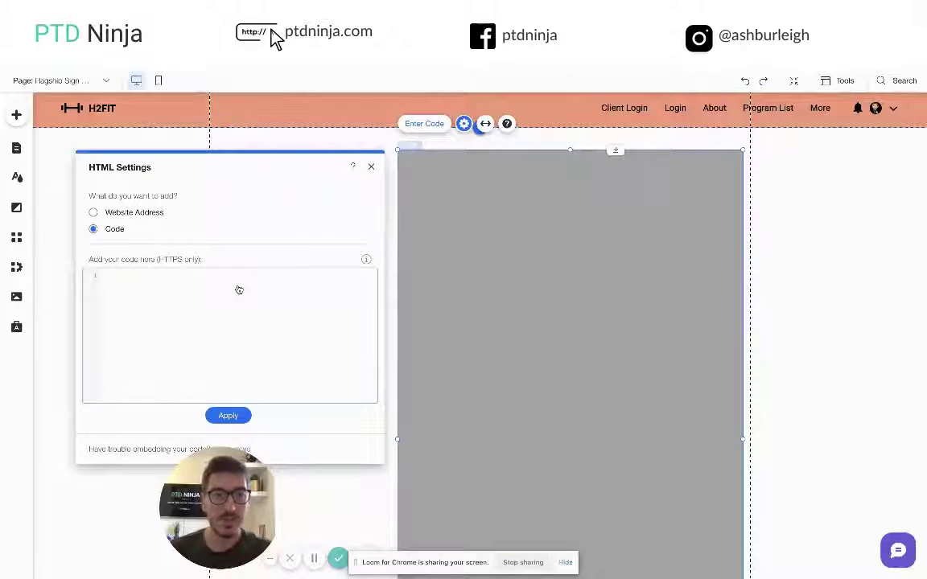
key("ctrl+v")
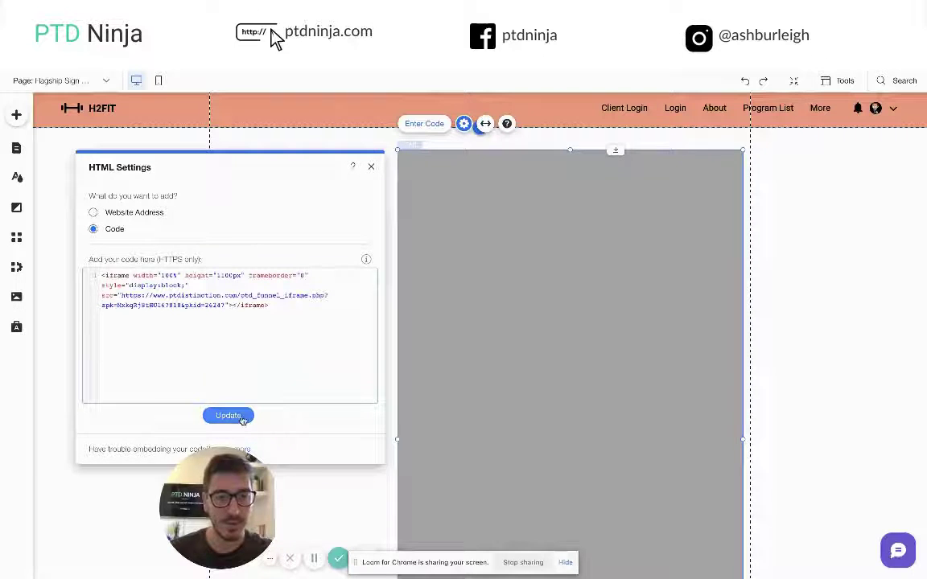
left_click(246, 416)
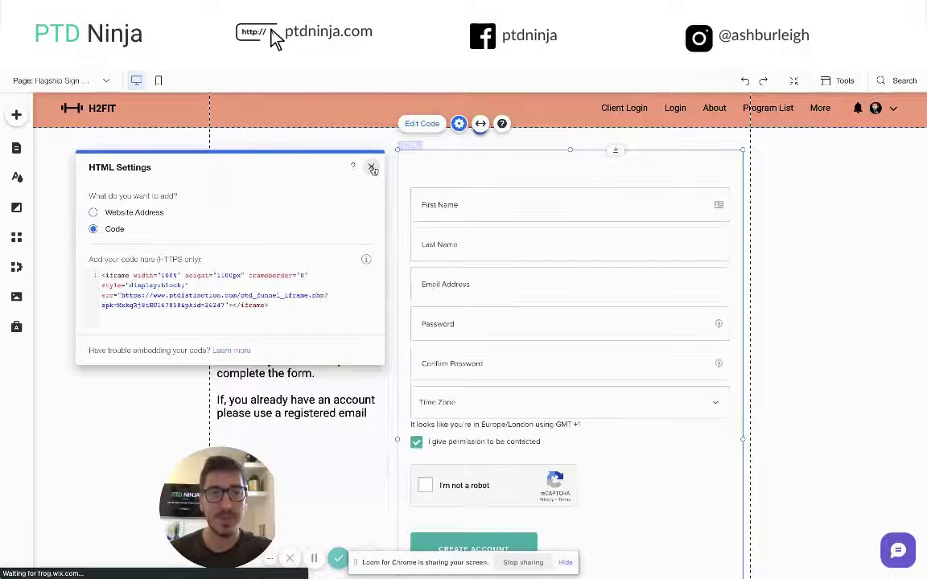
left_click(371, 166)
scroll(705, 279, "down", 4)
scroll(802, 293, "up", 4)
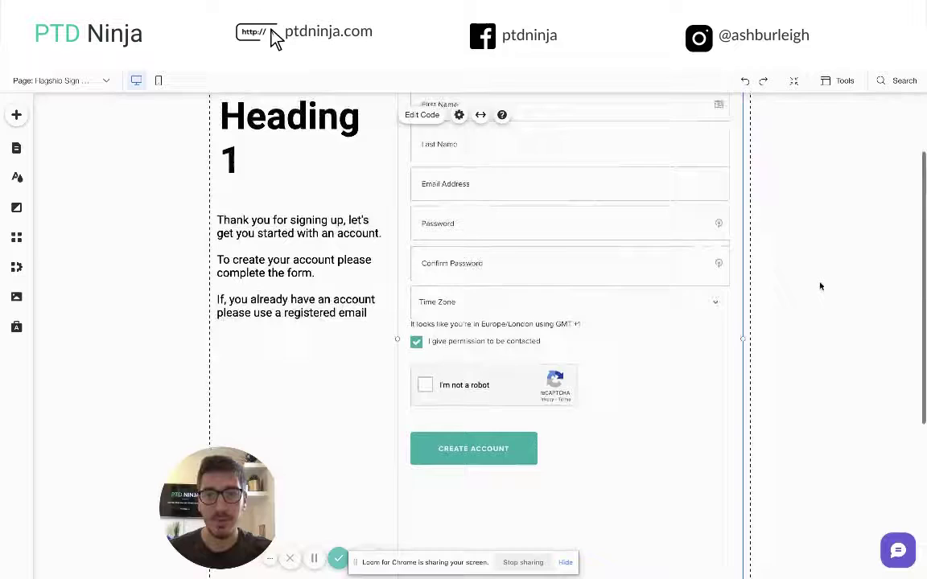
left_click(816, 285)
scroll(815, 285, "down", 1)
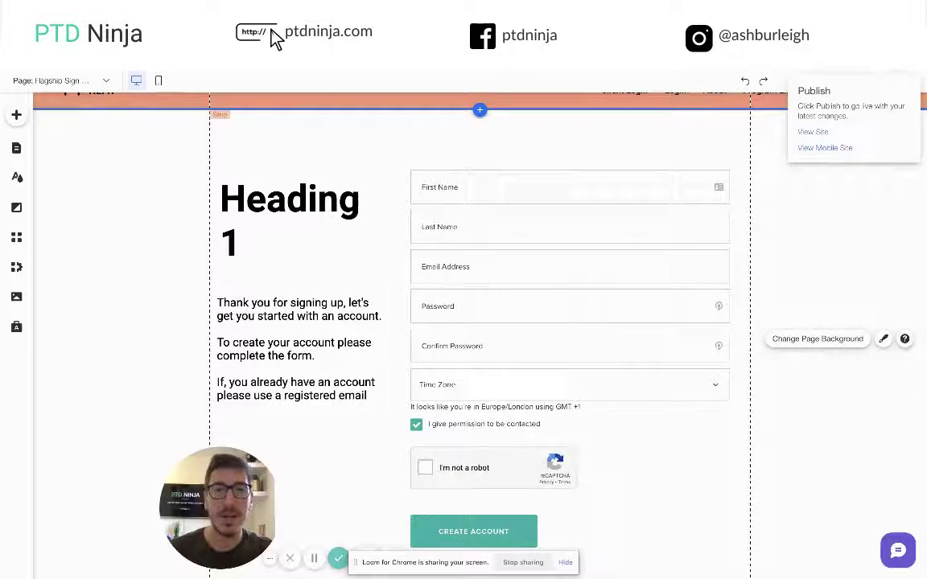
Publish the site and open the Site Pages manager.
left_click(894, 57)
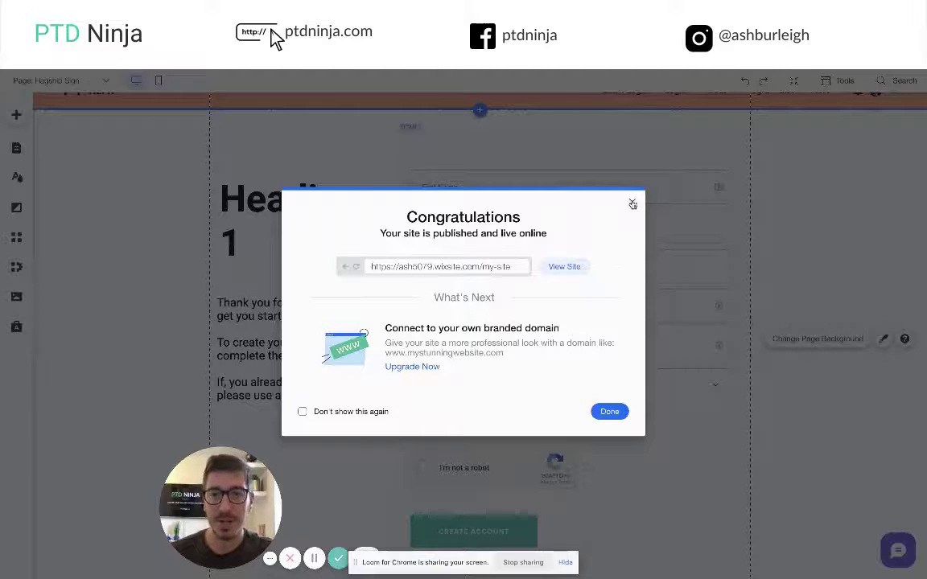
left_click(632, 203)
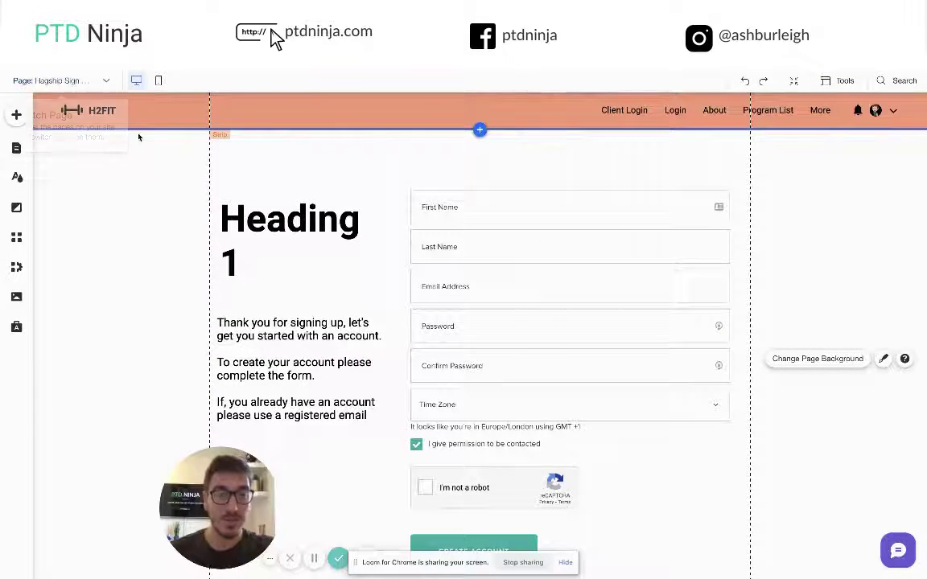
left_click(103, 81)
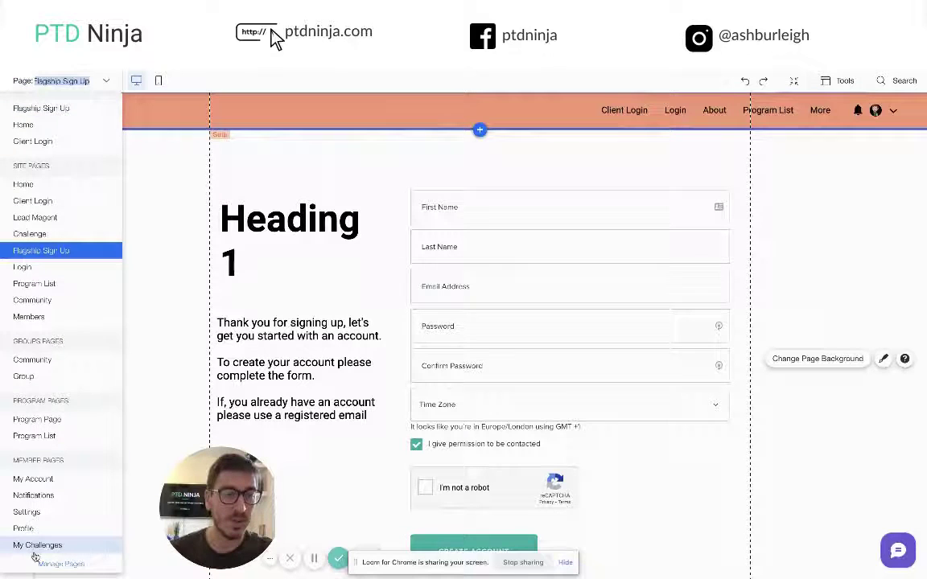
left_click(60, 564)
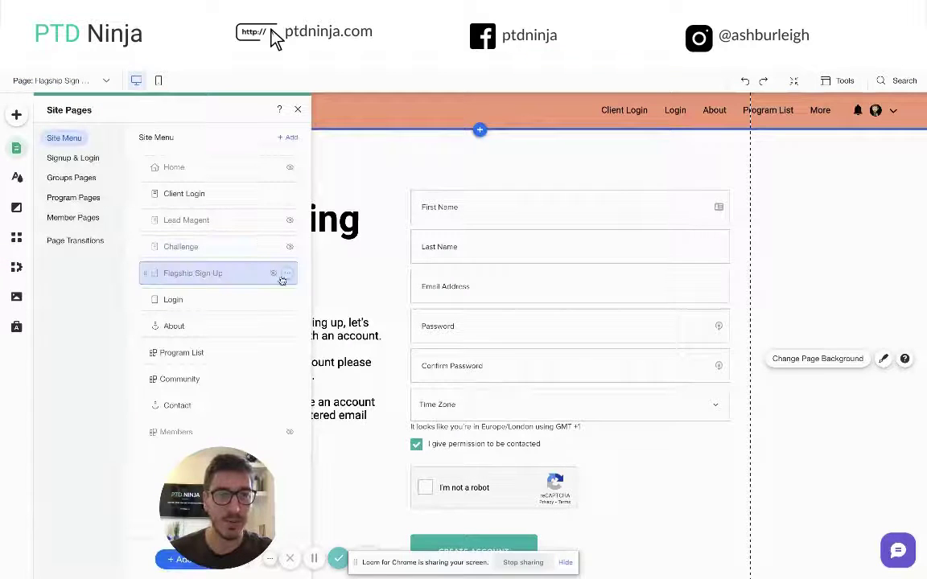
Copy the Flagship Sign Up page's live URL from its SEO settings.
left_click(287, 274)
left_click(319, 290)
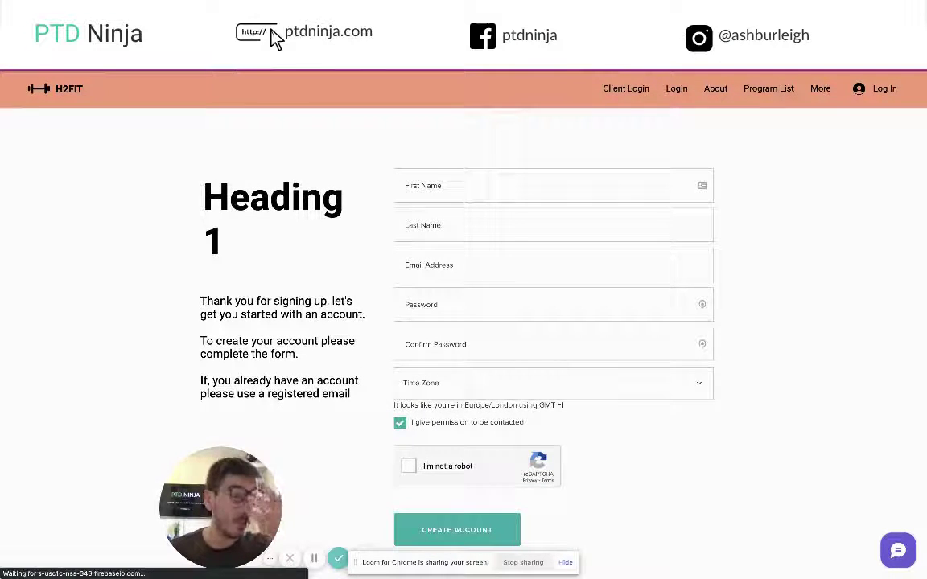
right_click(217, 71)
left_click(260, 124)
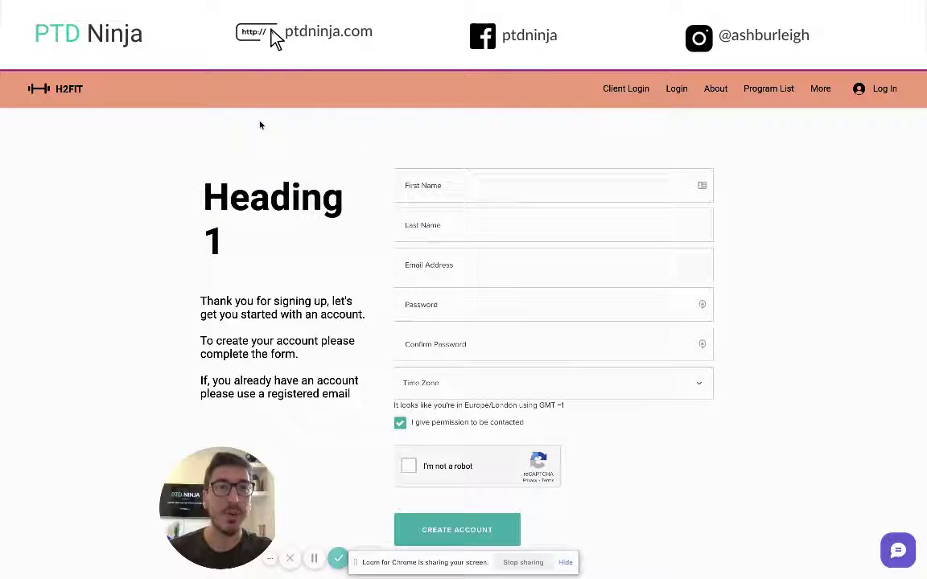
key("ctrl+Tab")
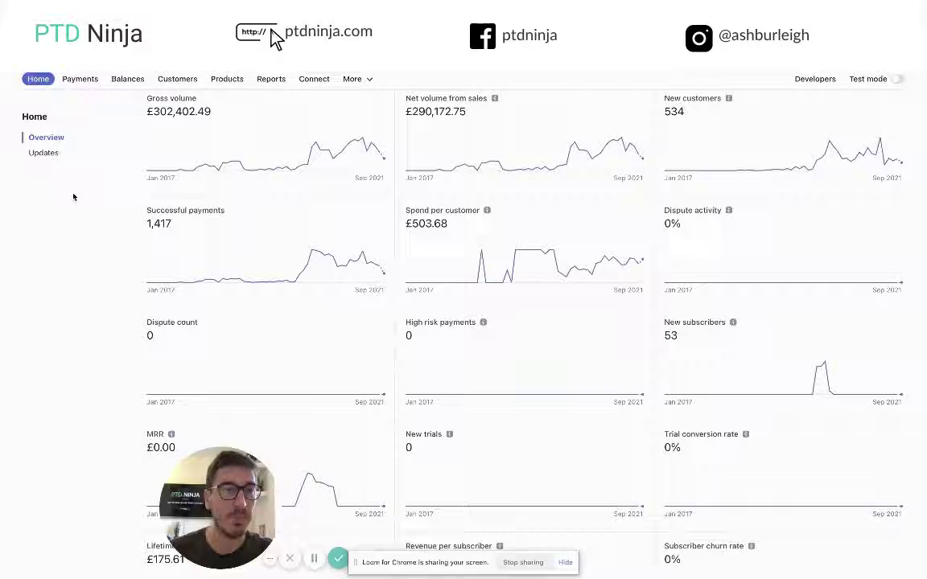
Start a new Stripe payment link and add 'Flagship Program' as a new product.
left_click(79, 80)
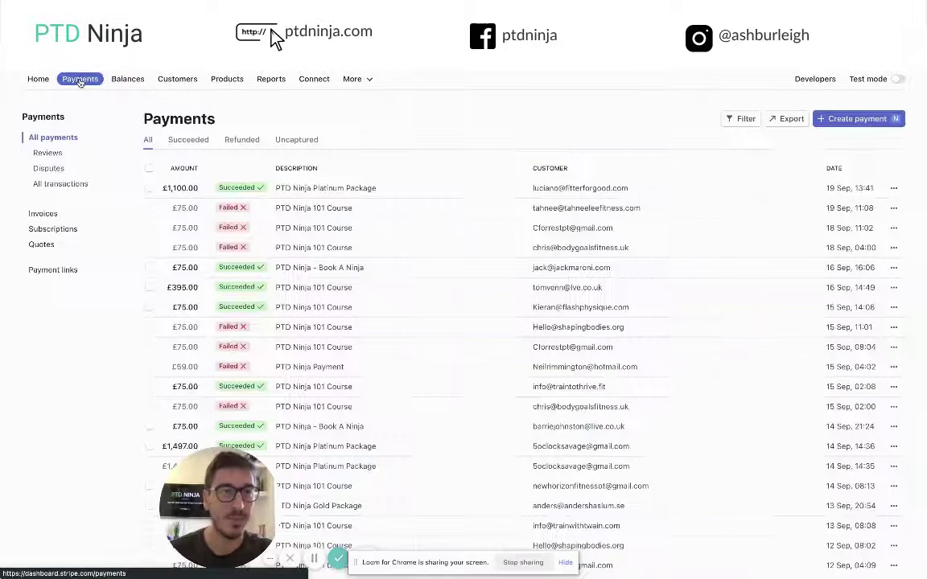
left_click(53, 270)
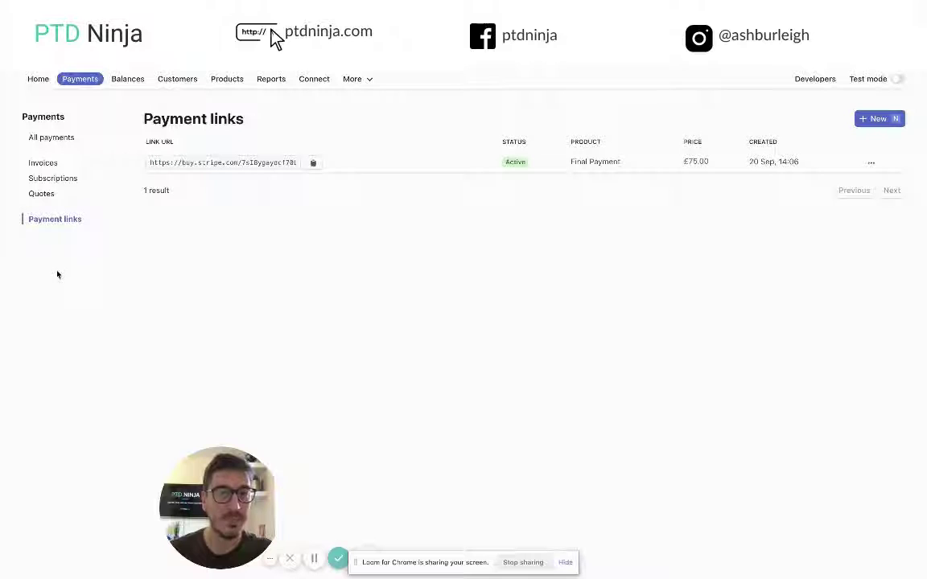
left_click(868, 122)
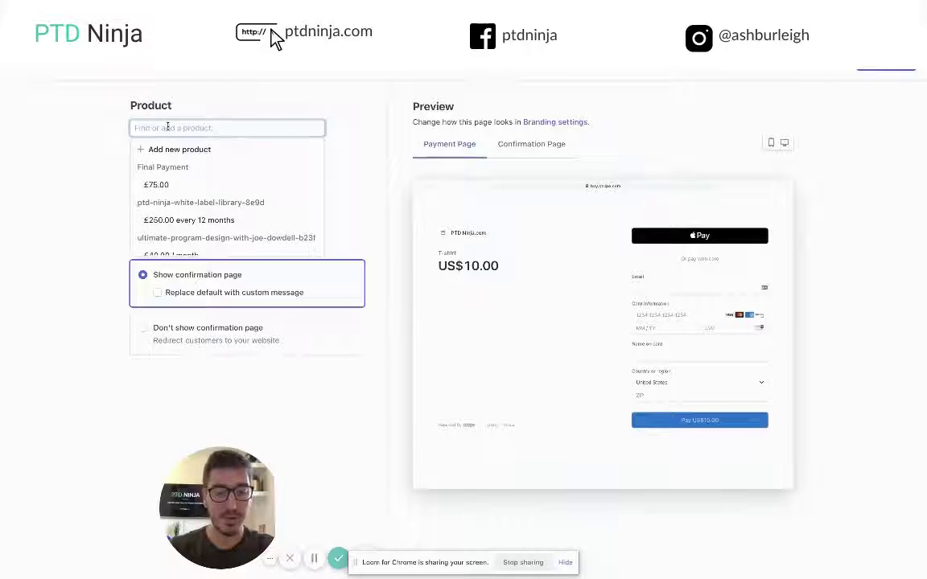
type("Flags")
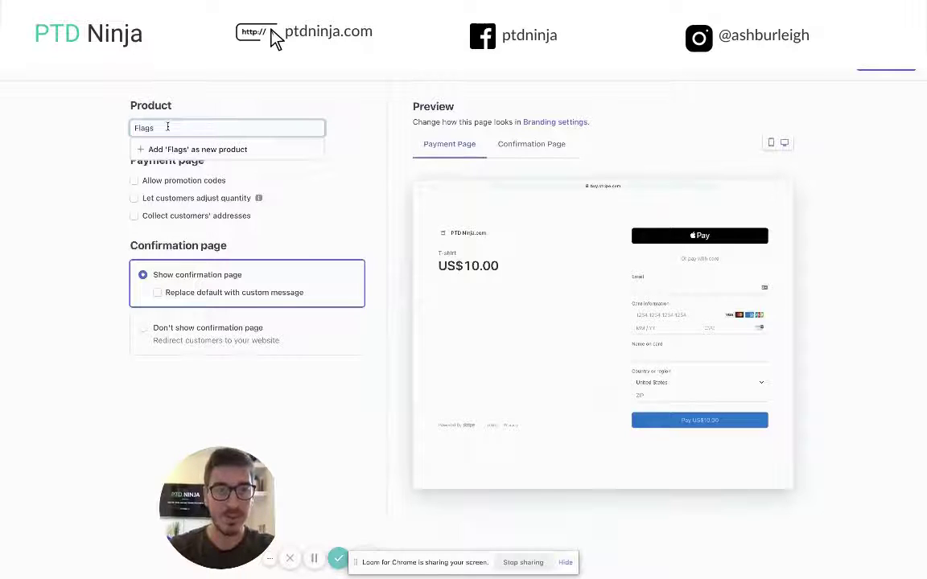
type("hip Program")
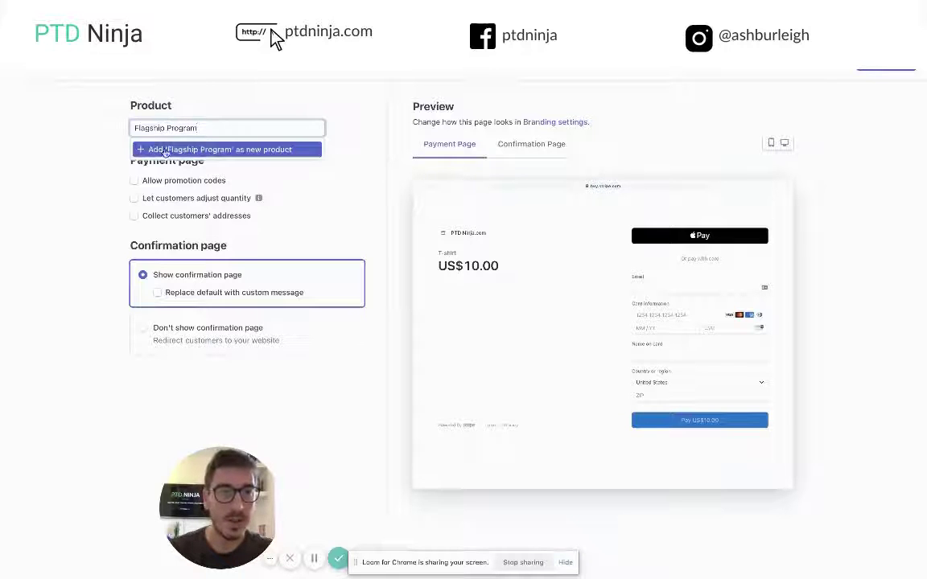
left_click(177, 150)
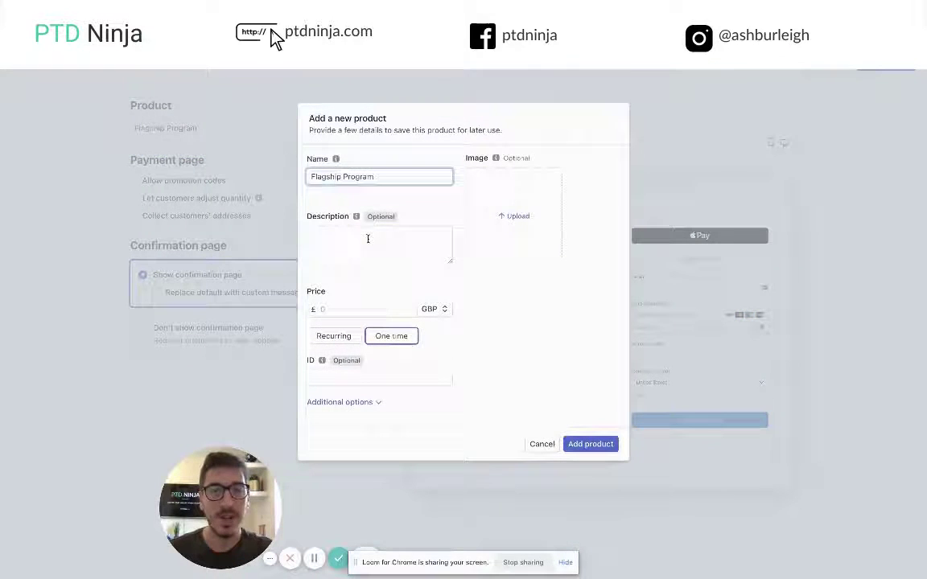
Enter a price of 997 in GBP for the Flagship Program product.
left_click(368, 239)
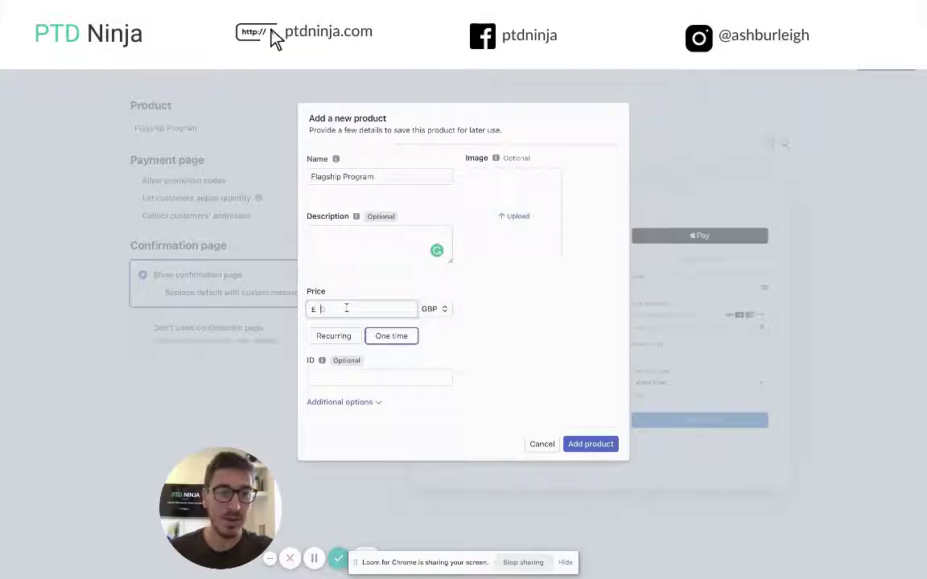
type("9")
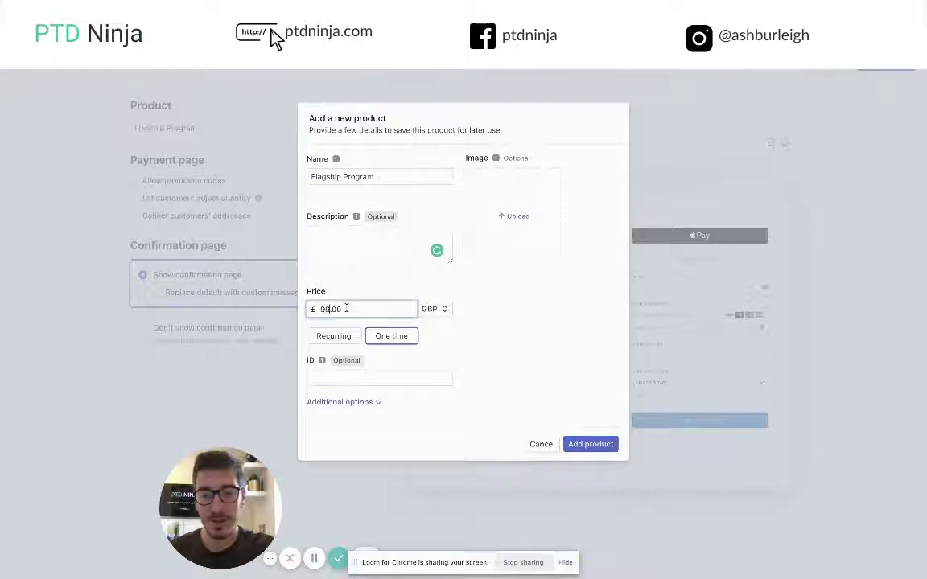
type("97")
left_click(442, 312)
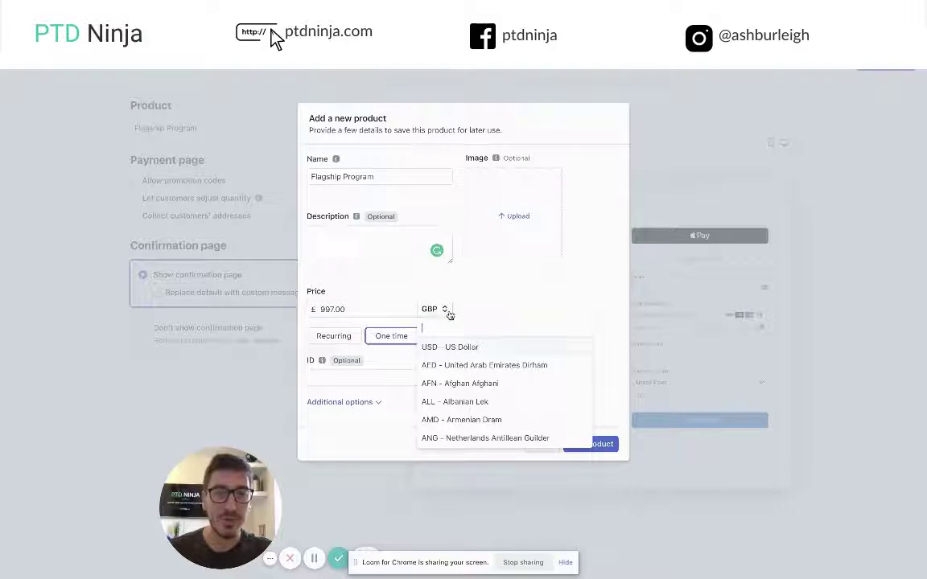
left_click(523, 306)
Make the £997.00 price a one-time charge instead of monthly, and save the product.
left_click(333, 336)
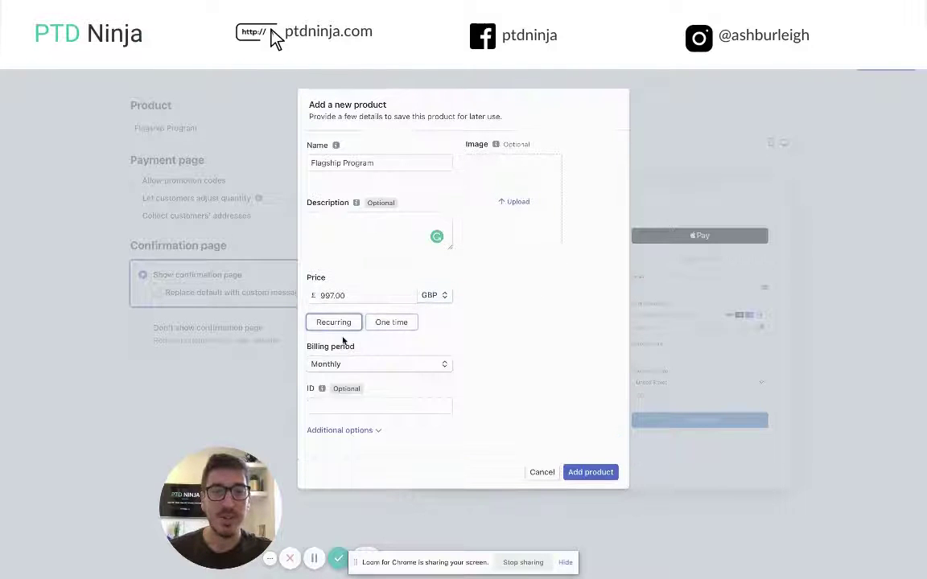
left_click(402, 365)
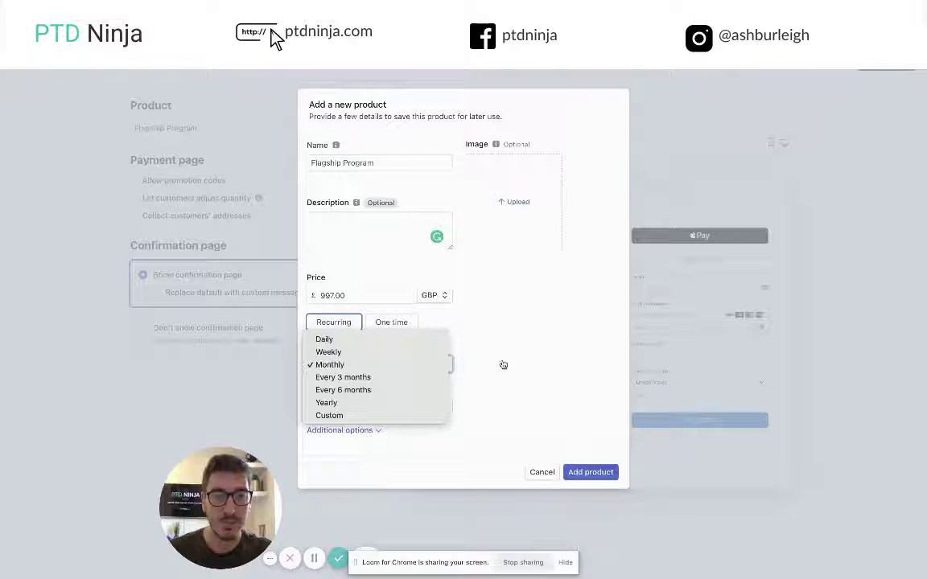
left_click(506, 363)
left_click(407, 366)
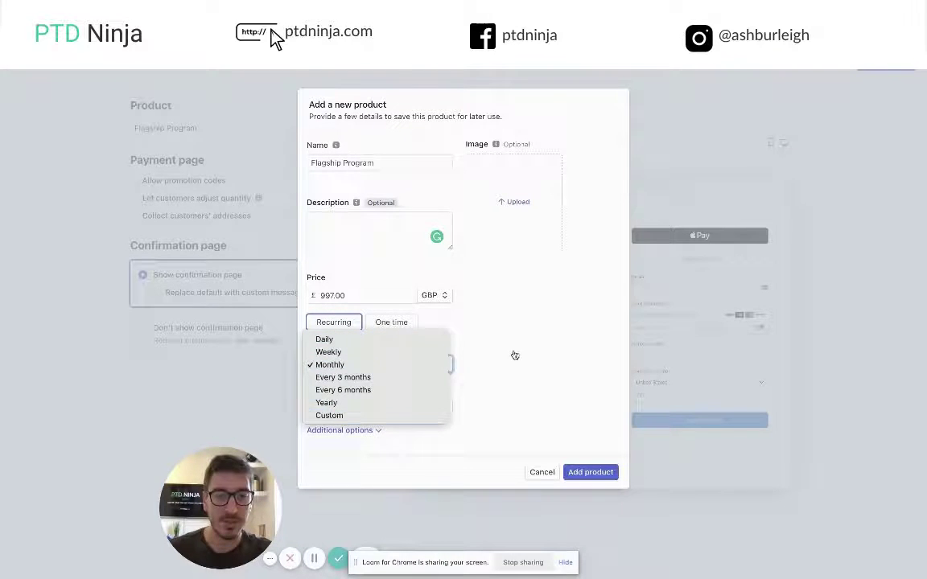
left_click(474, 312)
left_click(344, 431)
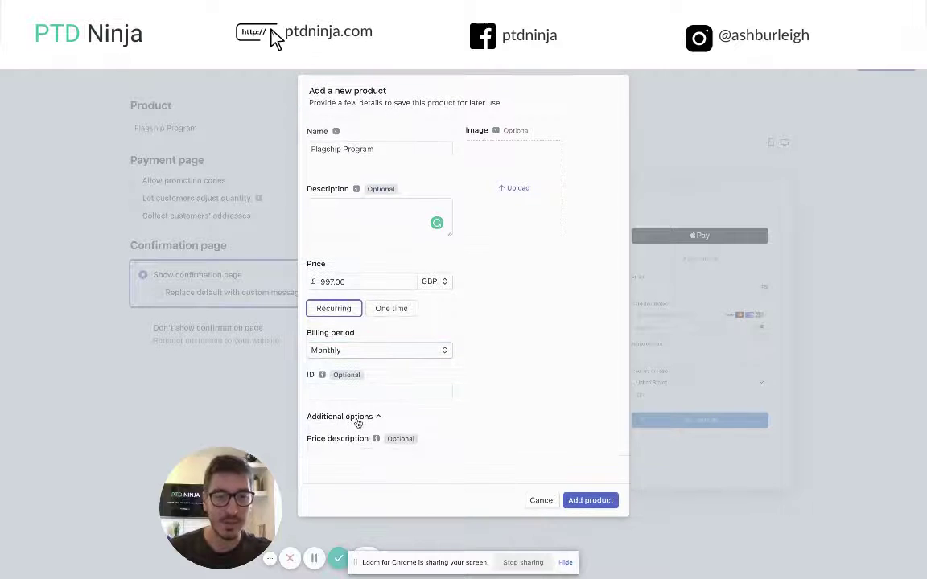
mouse_move(376, 441)
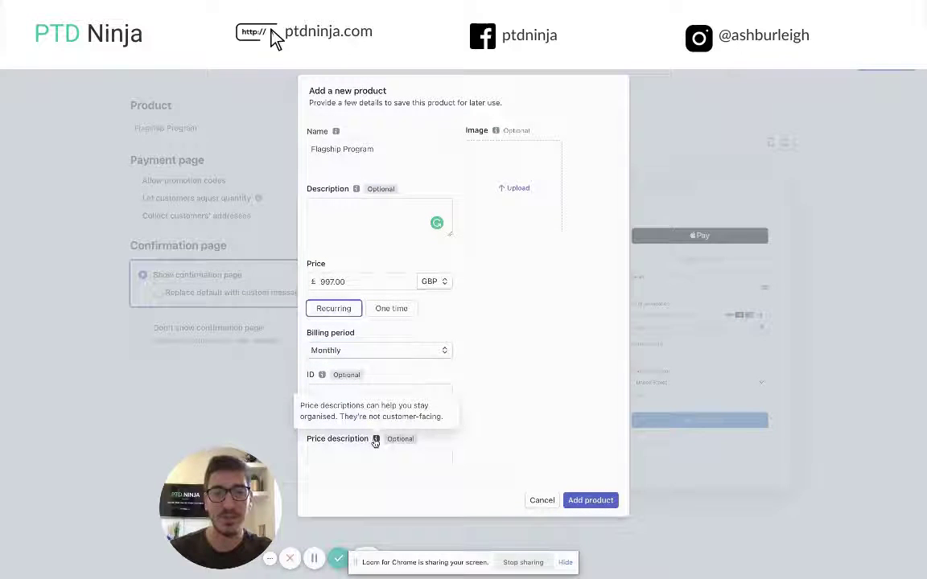
left_click(394, 309)
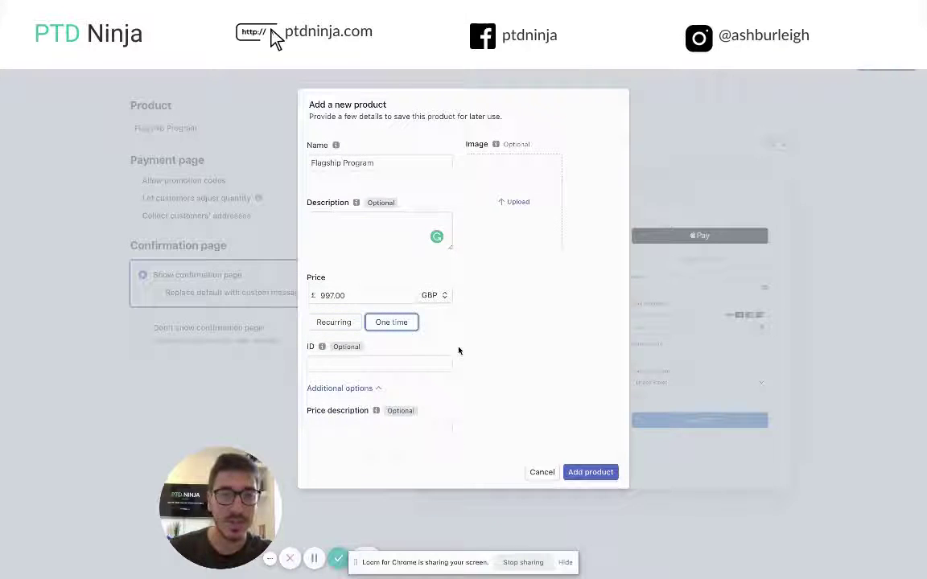
left_click(587, 473)
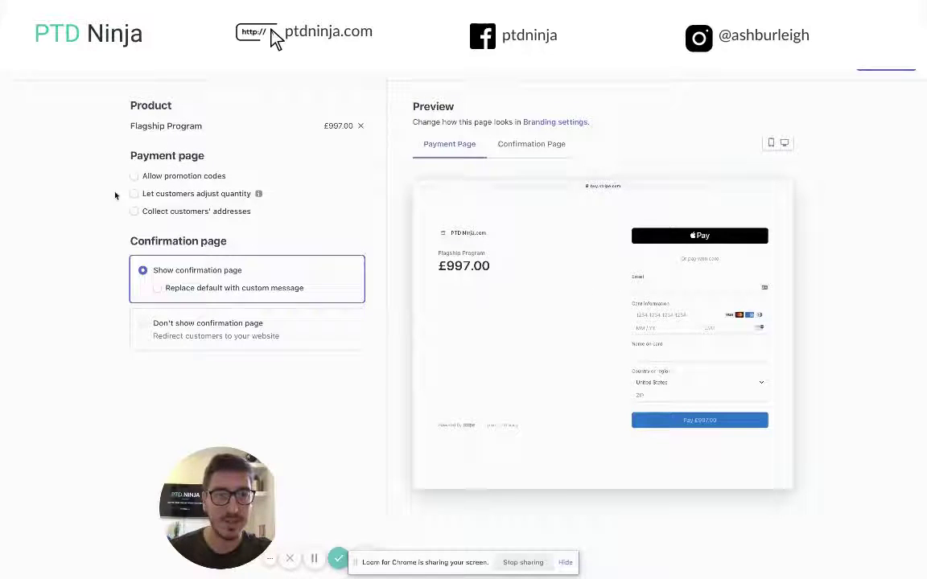
Leave promotion codes, quantity adjustment and address collection turned off.
left_click(135, 176)
left_click(134, 176)
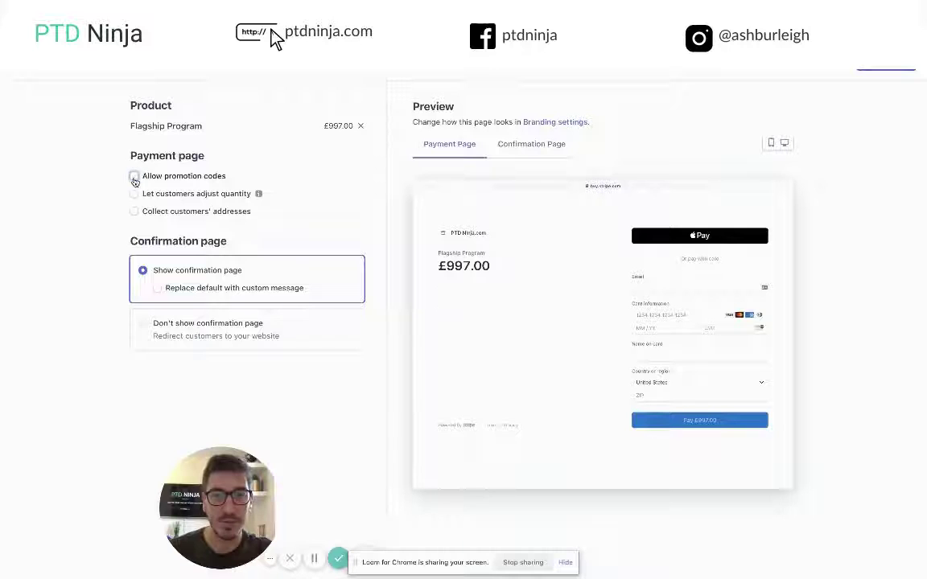
left_click(135, 194)
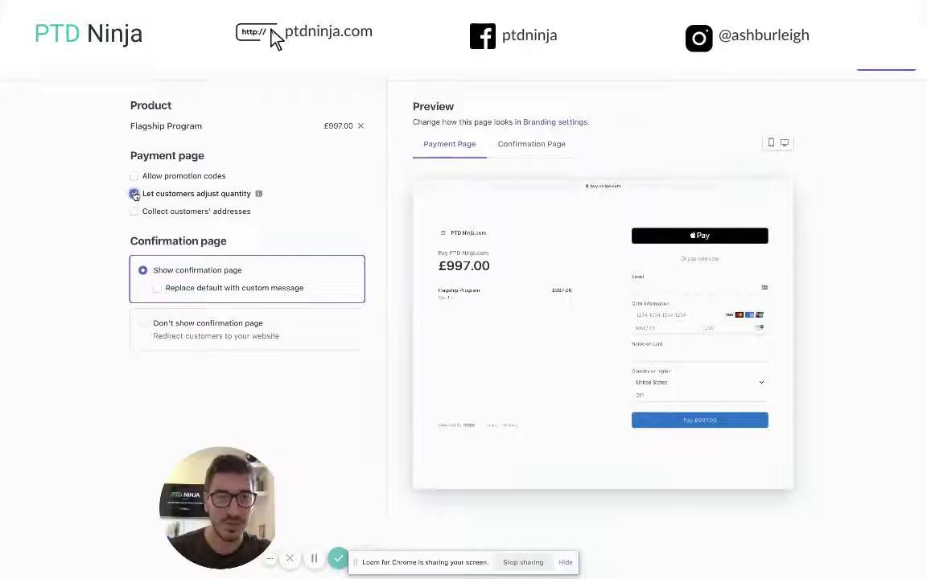
left_click(135, 194)
left_click(134, 213)
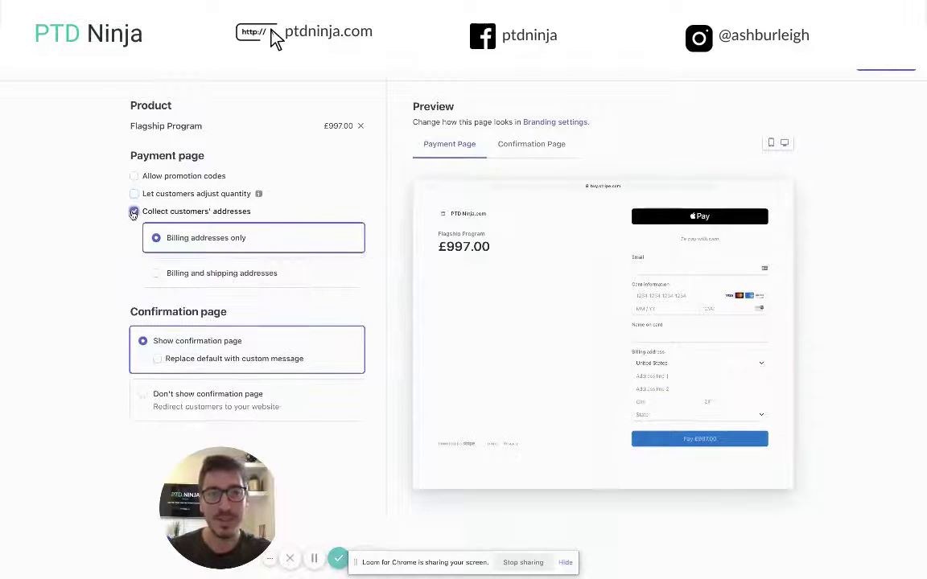
left_click(134, 212)
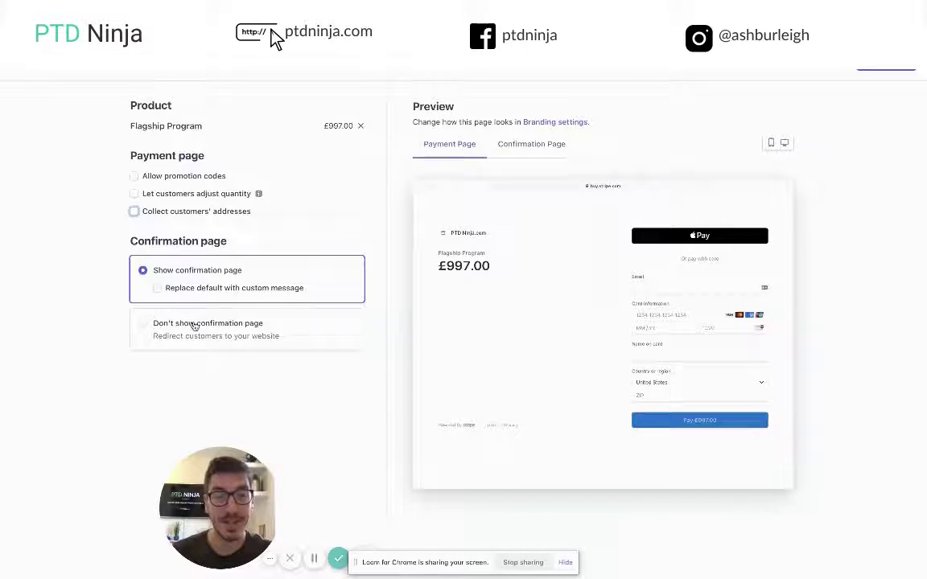
Redirect to the Wix flagship-sign-up URL after payment, create the link, and copy it.
left_click(146, 327)
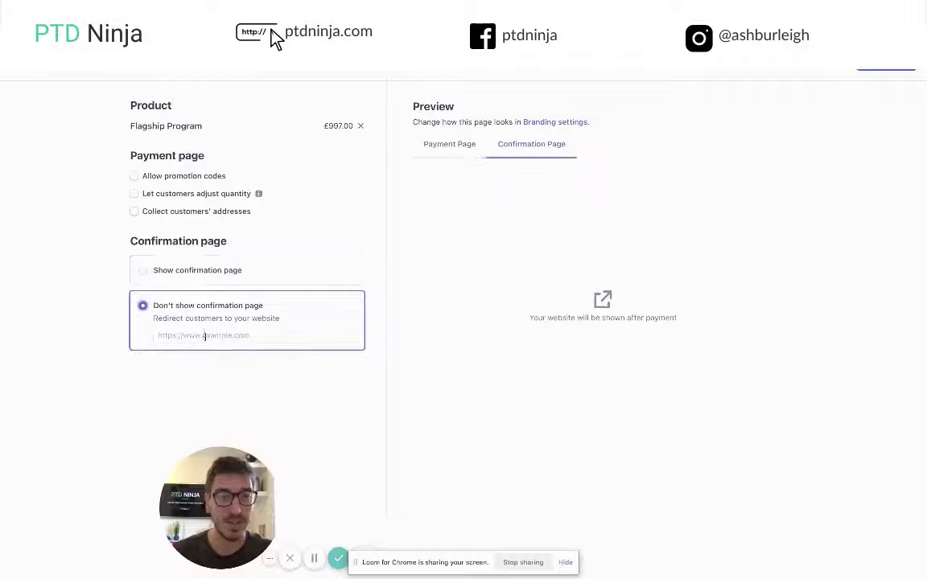
type("https://ash5079.wixsite.com/my-site/flagship-sign-up")
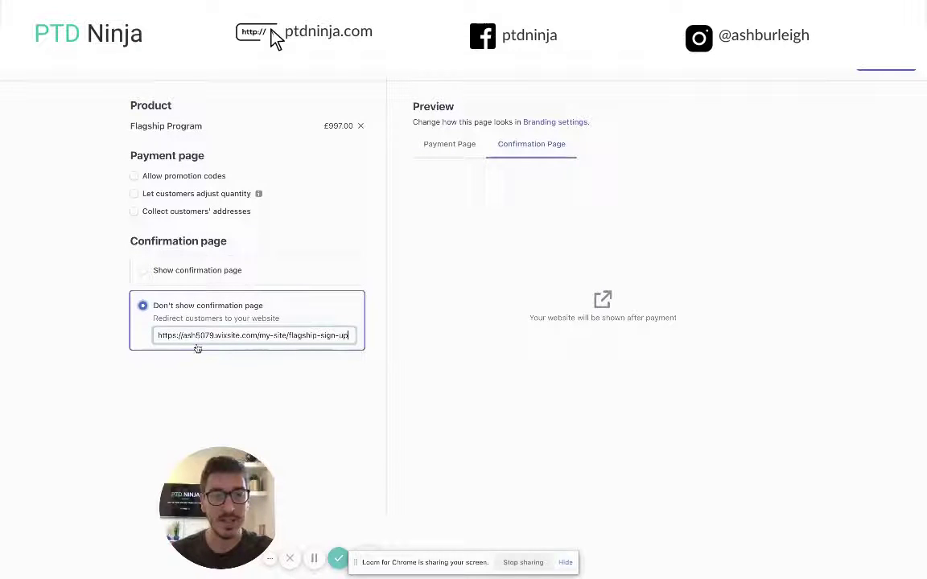
left_click(258, 352)
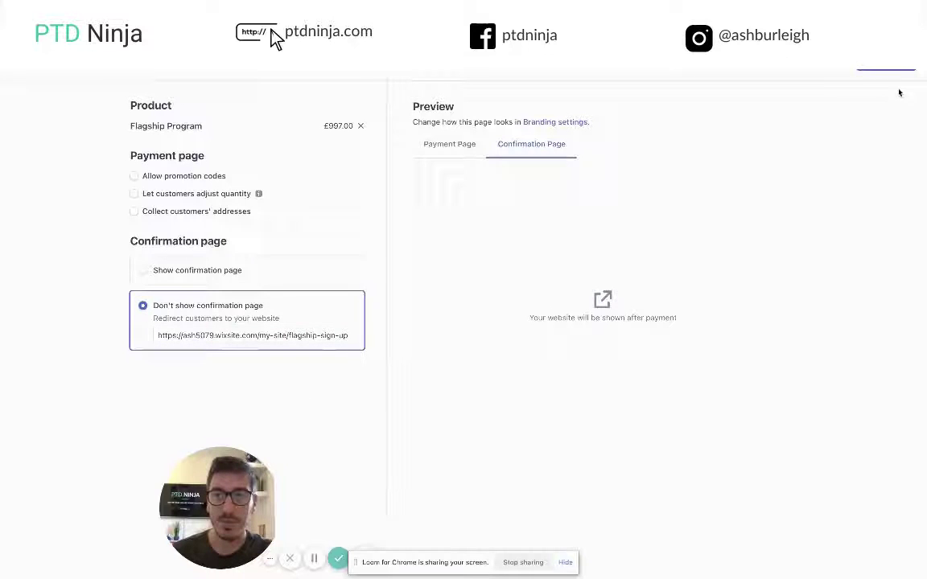
left_click(889, 64)
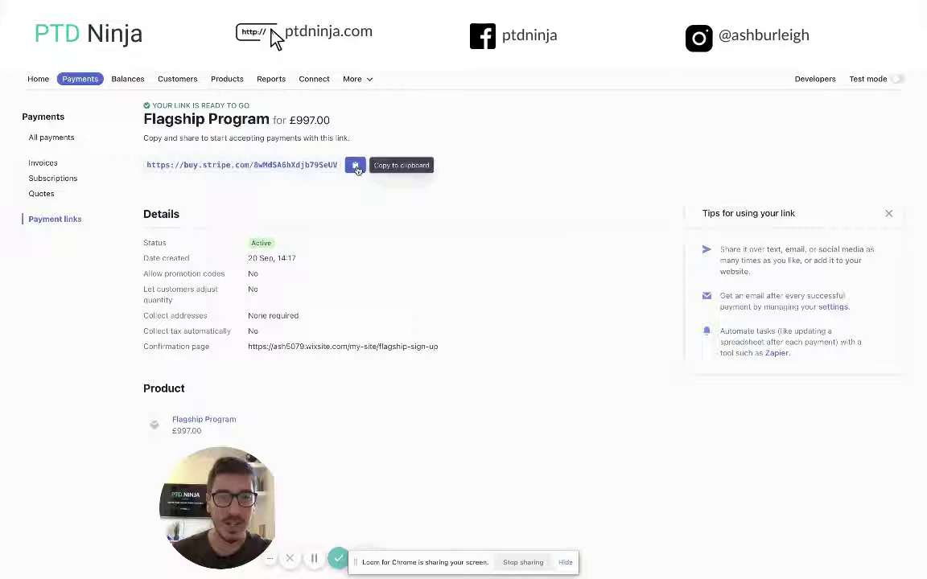
left_click(356, 166)
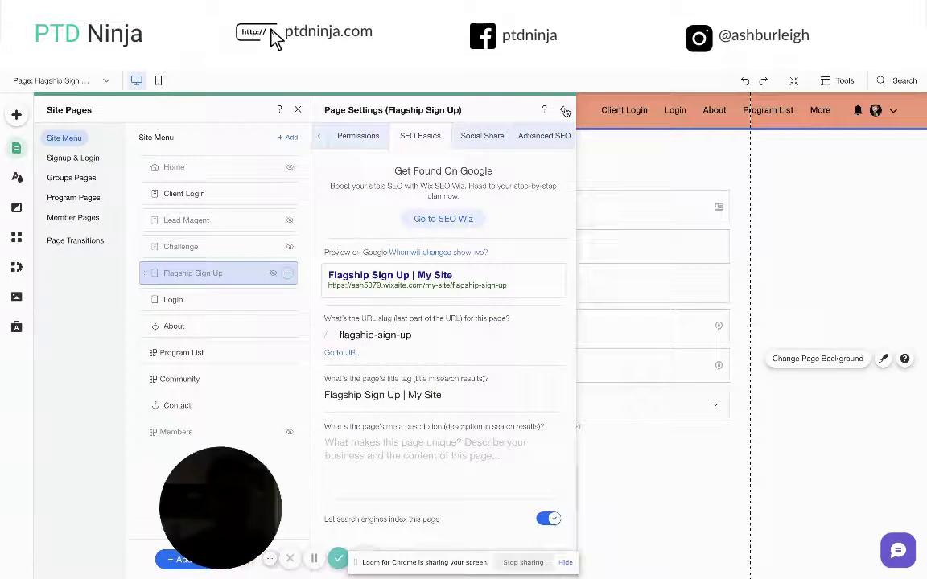
Close the Flagship Sign Up page settings and return to the Home page.
left_click(566, 110)
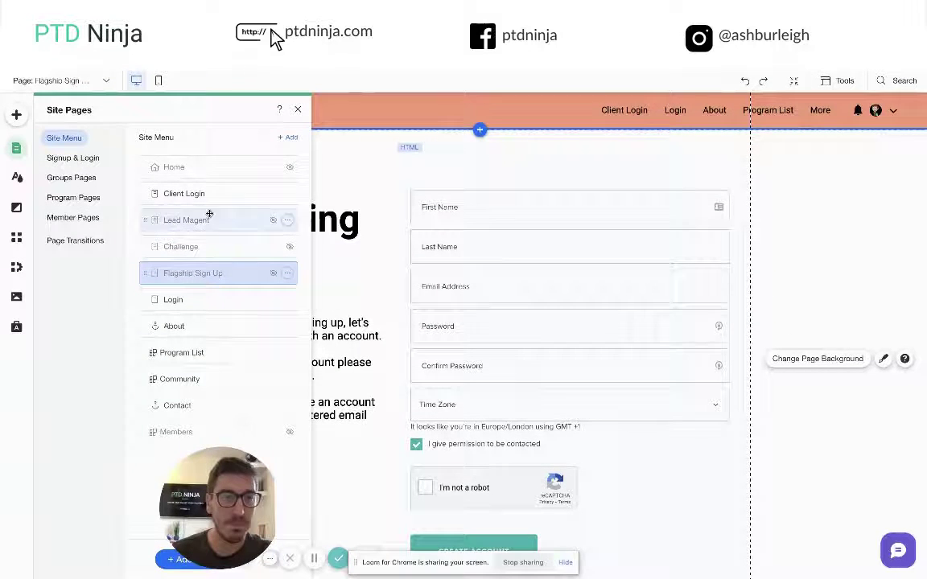
left_click(189, 168)
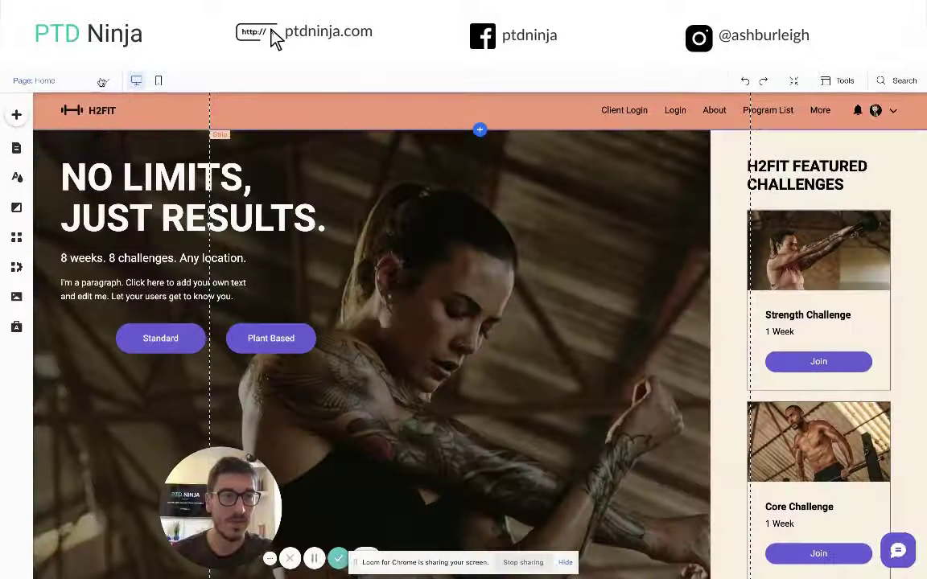
left_click(102, 81)
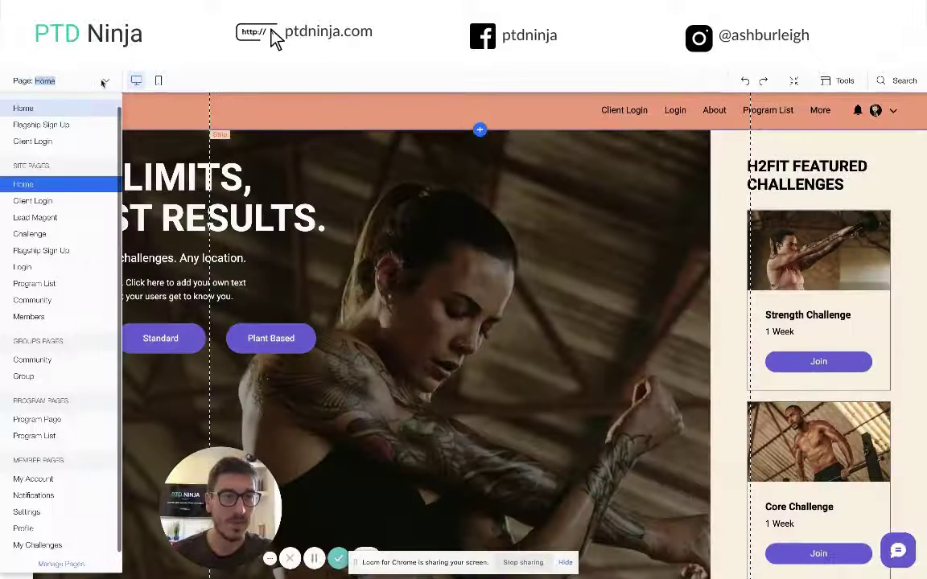
left_click(282, 342)
Delete the Plant Based button and move the Standard button left beneath the paragraph.
left_click(282, 342)
key("Delete")
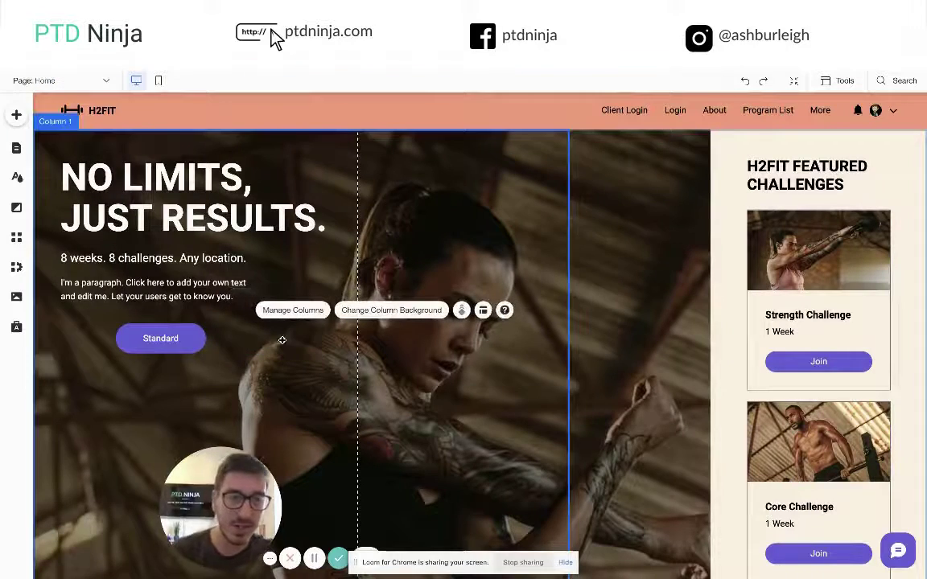
scroll(278, 337, "down", 1)
scroll(229, 296, "down", 5)
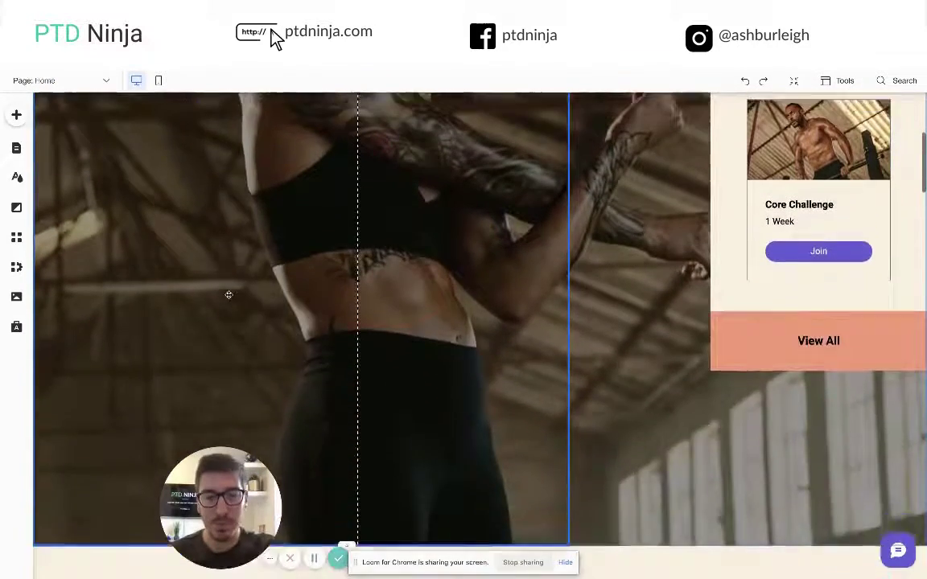
scroll(228, 295, "up", 5)
left_click_drag(178, 293, 126, 298)
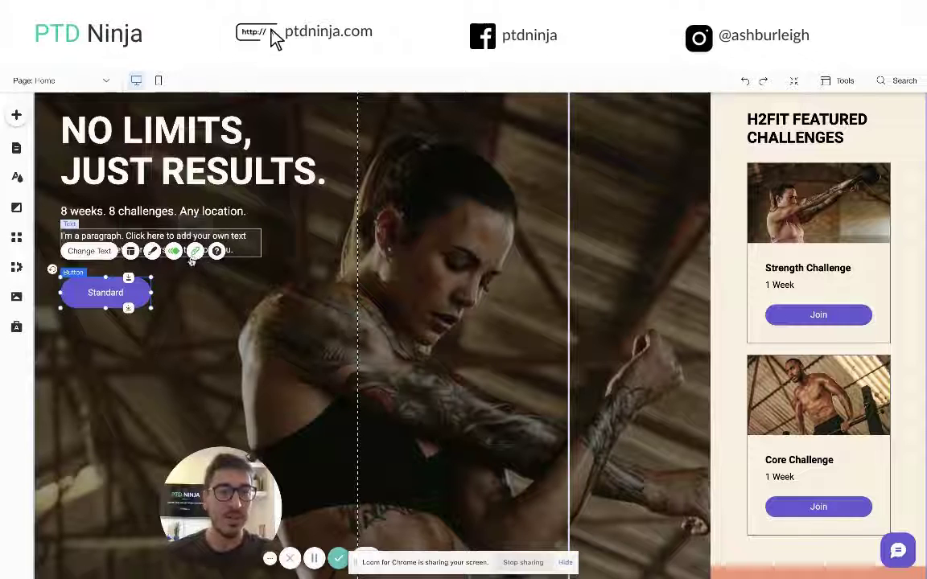
Link the Standard button to the pasted Stripe payment URL, opening in the current window.
left_click(195, 251)
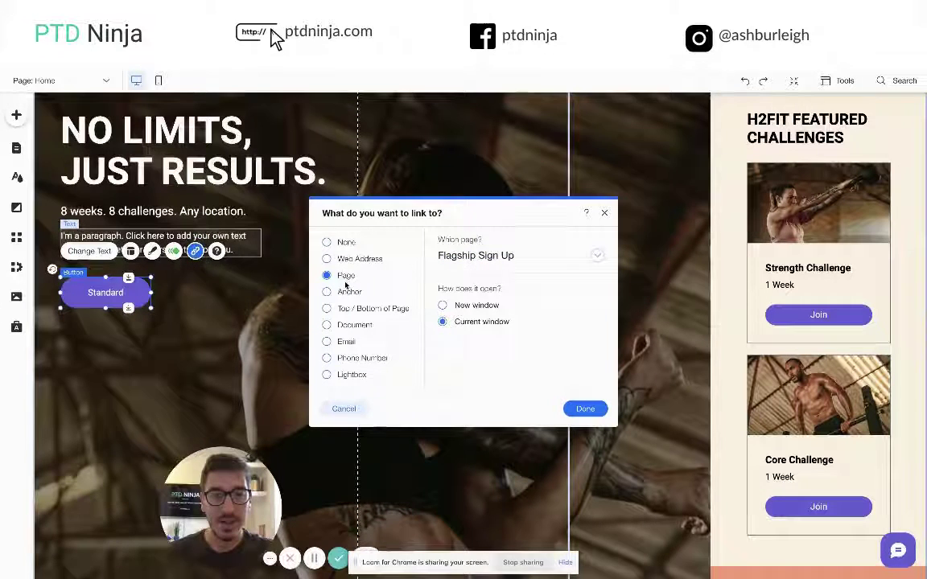
left_click(330, 259)
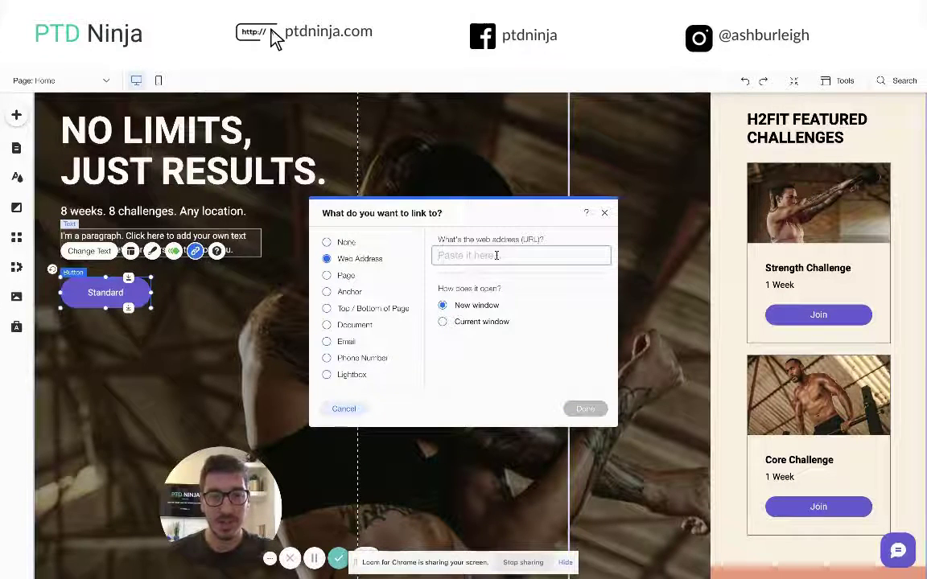
key("ctrl+v")
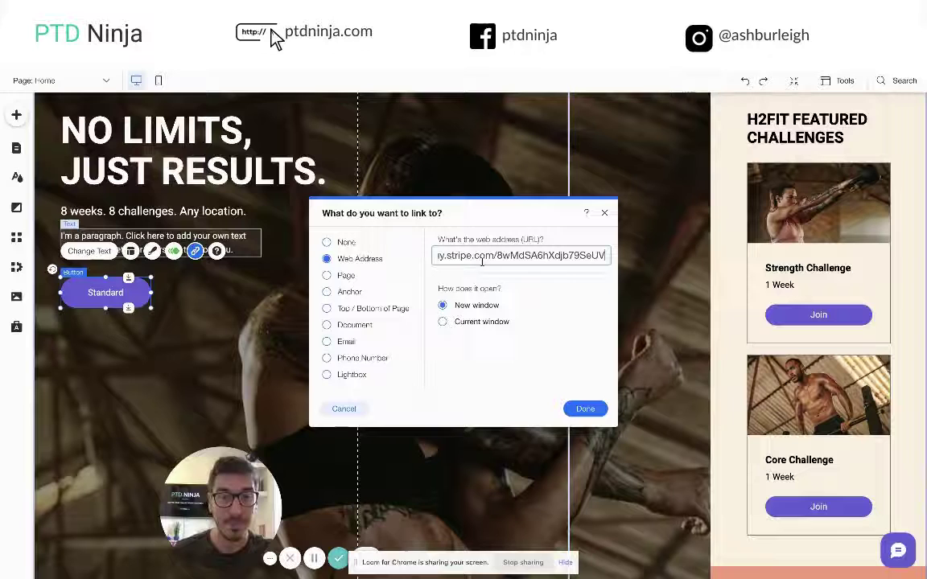
left_click(442, 321)
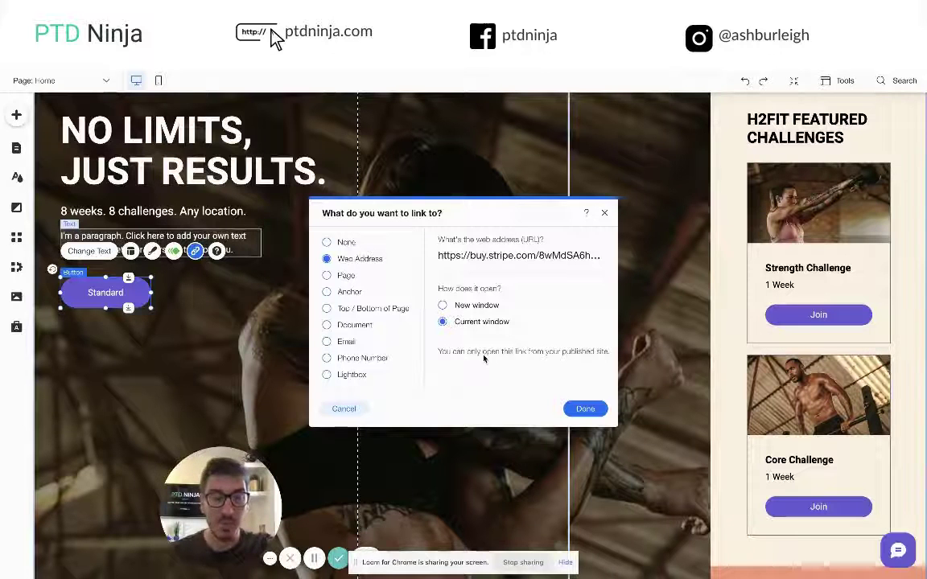
left_click(591, 411)
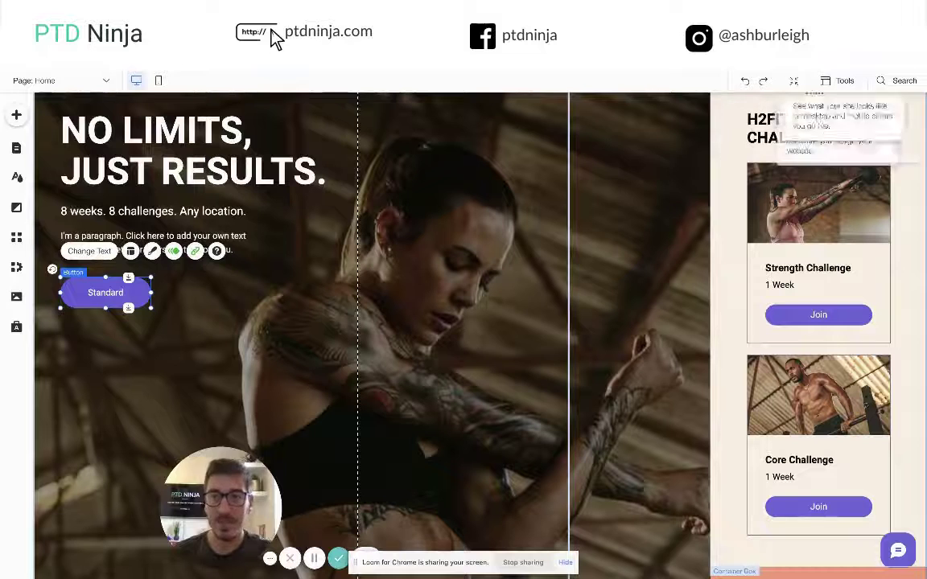
Publish the site and test the live Standard button's link to the £997.00 Stripe checkout.
left_click(888, 50)
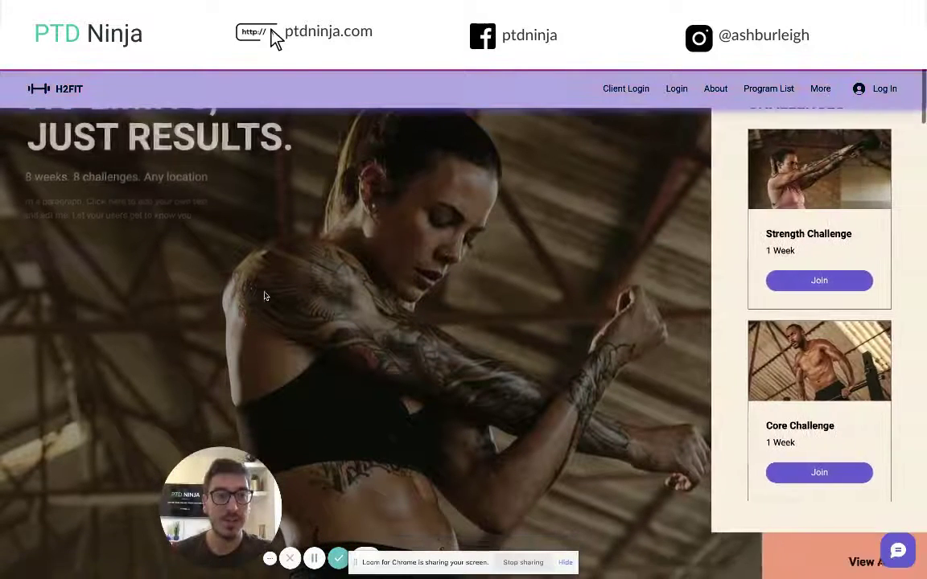
left_click(85, 269)
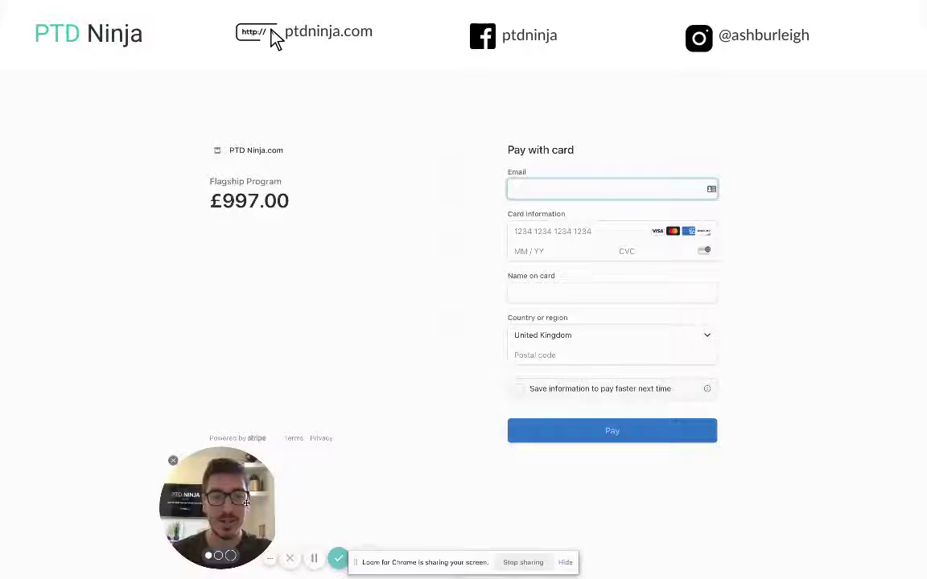
Drag across the £997.00 Flagship Program Stripe checkout page.
left_click_drag(244, 451, 123, 500)
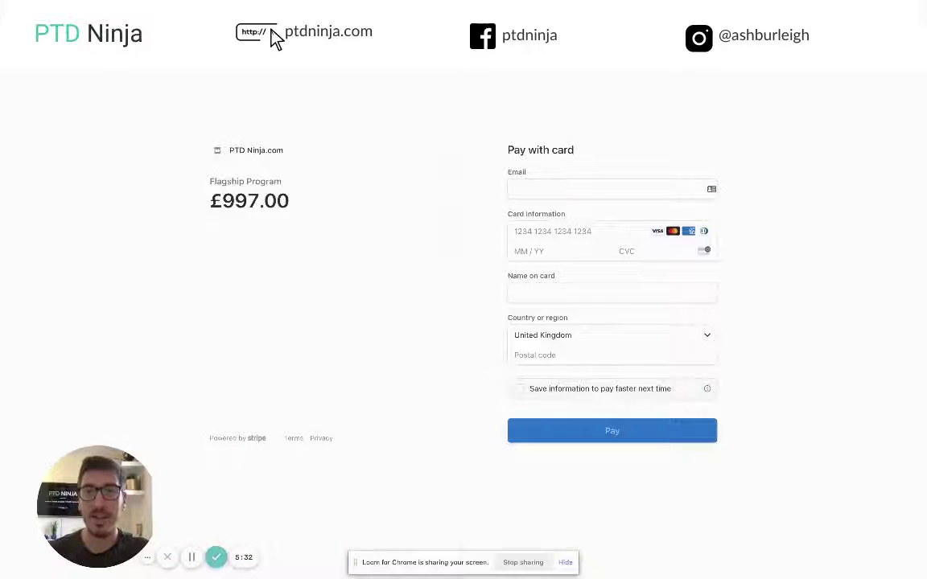